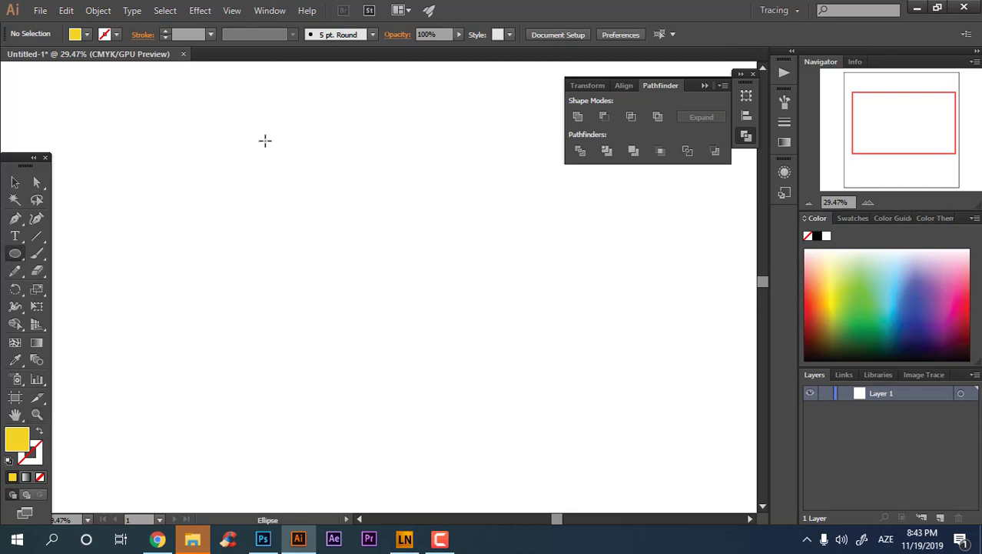
Step: Drag out a tall yellow-filled, no-stroke ellipse on the artboard
left_click_drag(269, 136, 439, 346)
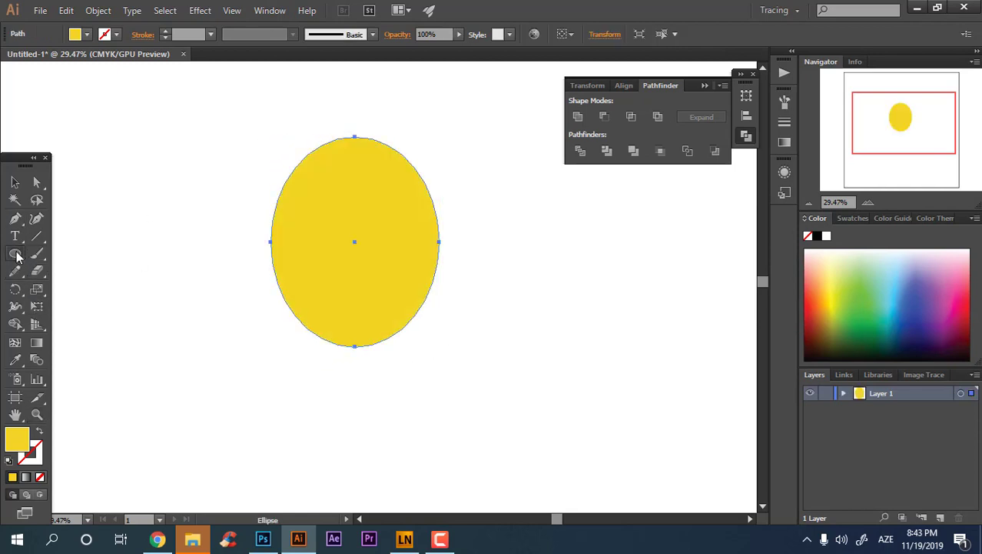
Step: Draw a rectangle over the ellipse's lower half and select both shapes
left_click_drag(18, 256, 92, 254)
left_click_drag(235, 237, 499, 350)
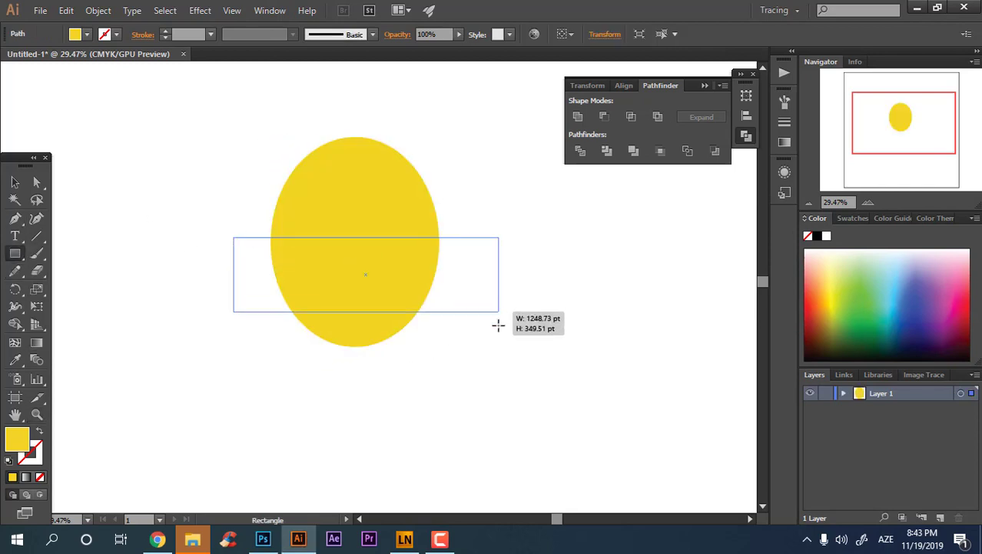
left_click(14, 183)
left_click_drag(526, 268, 186, 154)
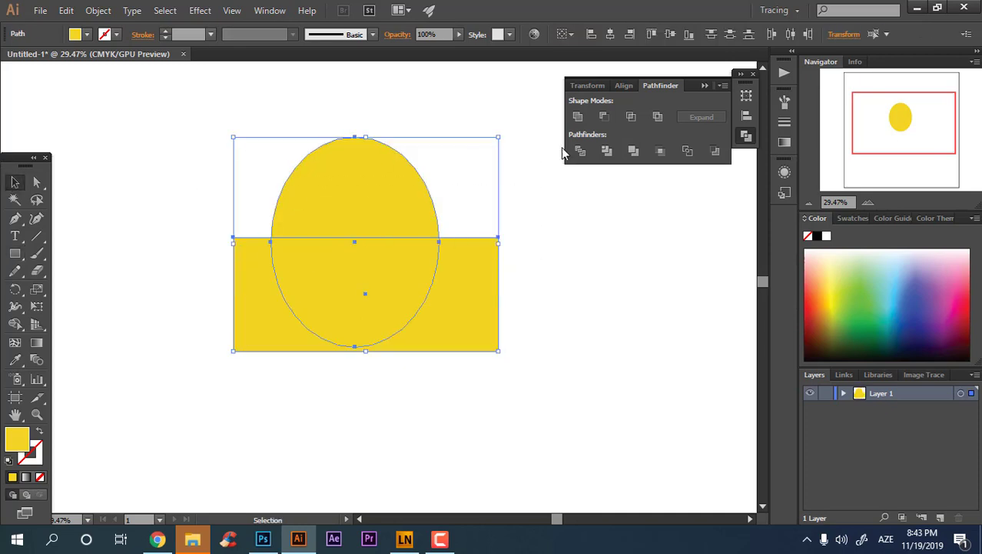
Step: Divide the shapes with Pathfinder, ungroup, and delete the lower pieces
left_click(588, 153)
right_click(399, 226)
left_click(465, 307)
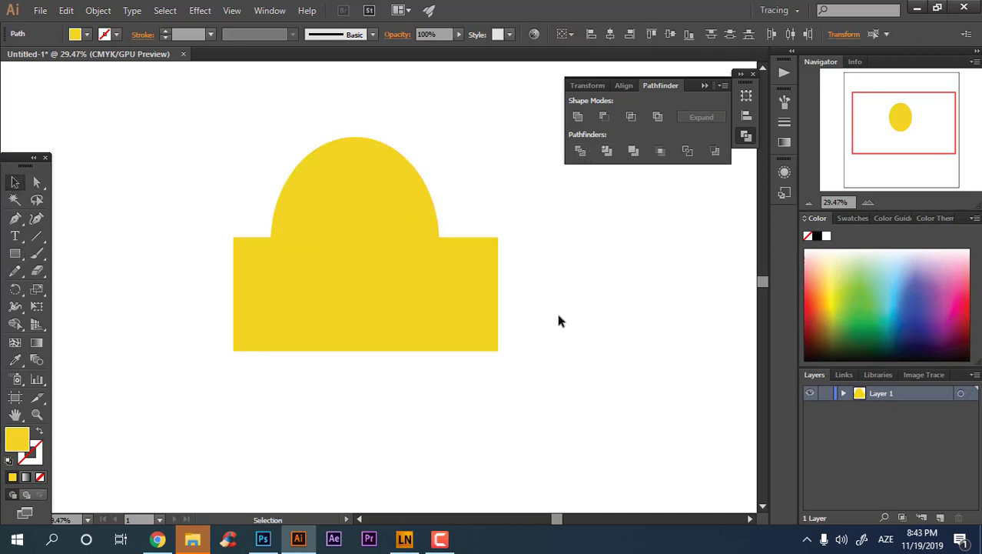
left_click_drag(556, 310, 156, 286)
key("Delete")
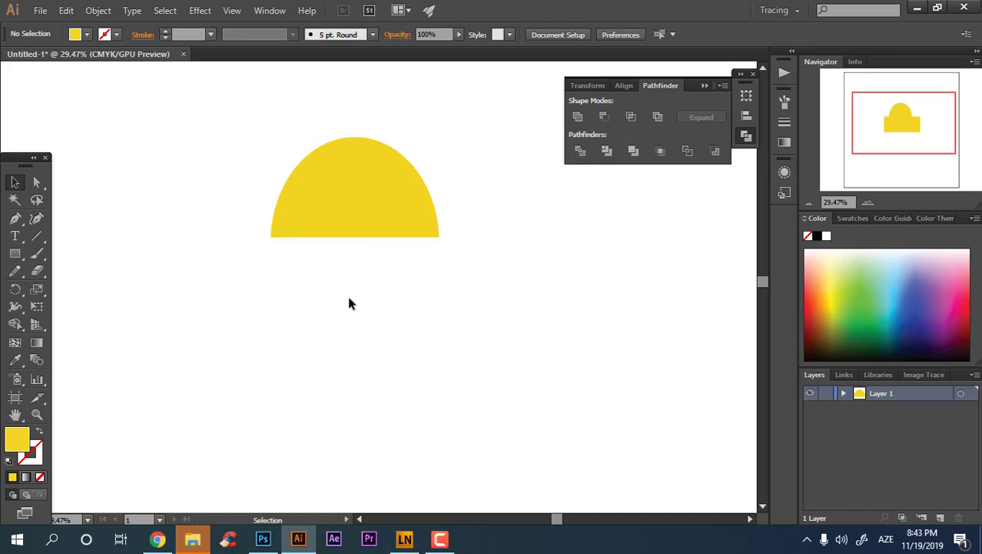
Step: Move the remaining dome down and to the right, and zoom in on it
left_click_drag(350, 177, 386, 243)
key("z")
left_click(412, 278)
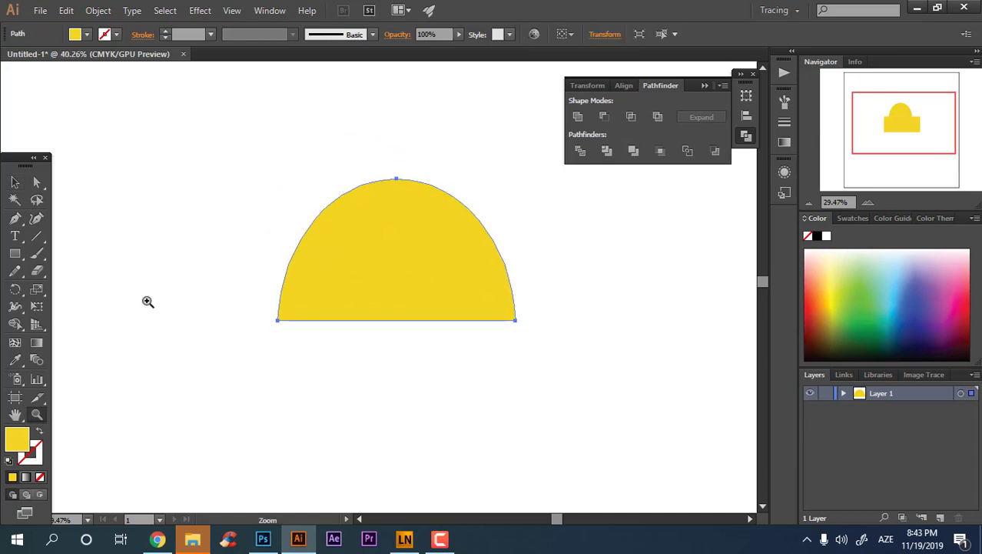
left_click(15, 255)
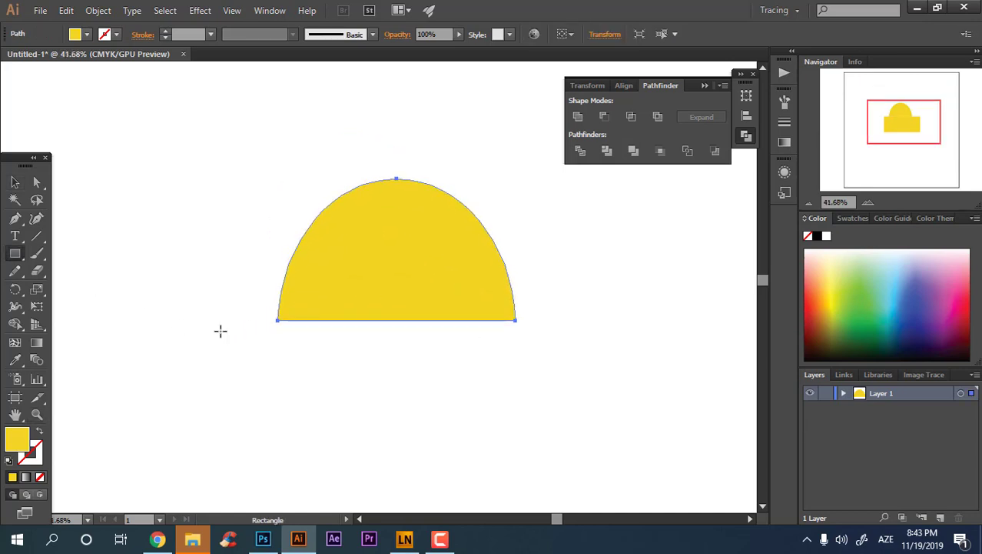
Step: Turn a rectangle under the dome into a trapezoid with inward top corners and a lowered bottom
left_click_drag(225, 326, 546, 386)
scroll(479, 364, "up", 1)
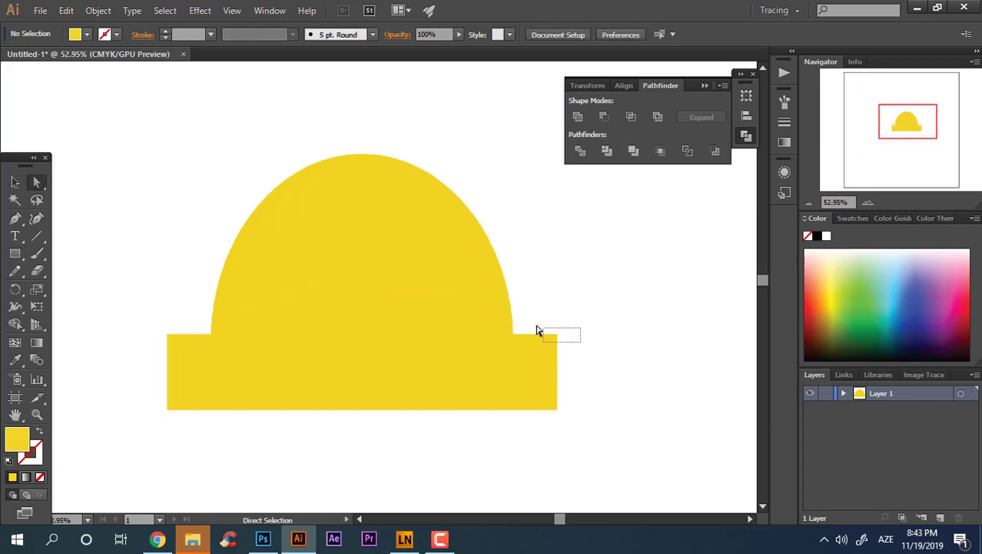
left_click_drag(538, 329, 513, 336)
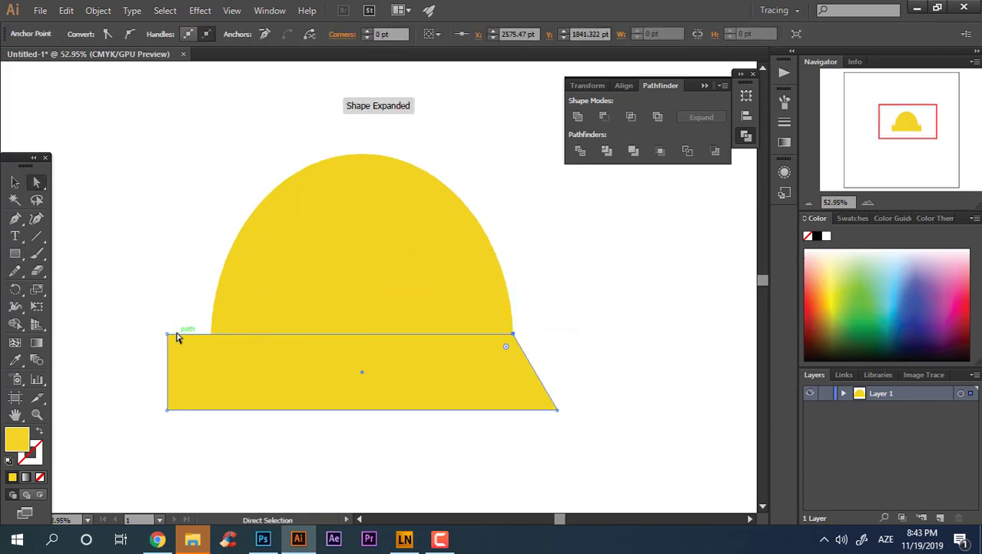
left_click_drag(166, 335, 211, 334)
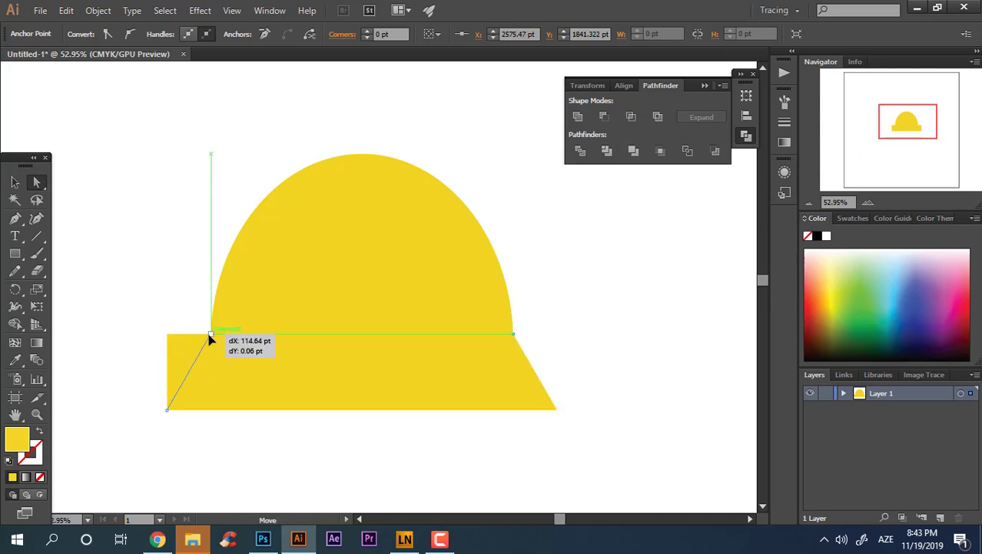
left_click(15, 185)
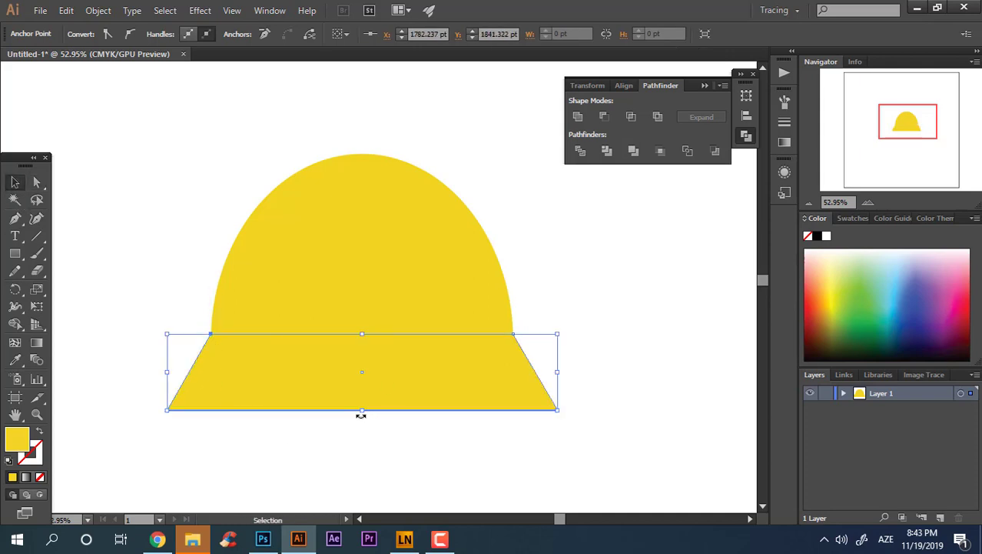
left_click_drag(362, 413, 363, 420)
Step: Unite the dome and trapezoid into a single bell shape
left_click(629, 356)
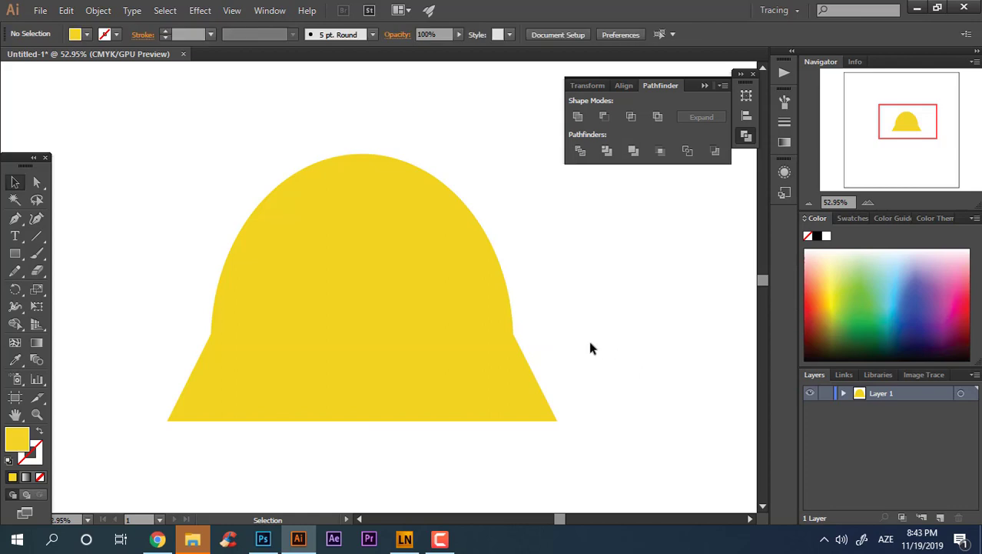
left_click_drag(589, 341, 172, 213)
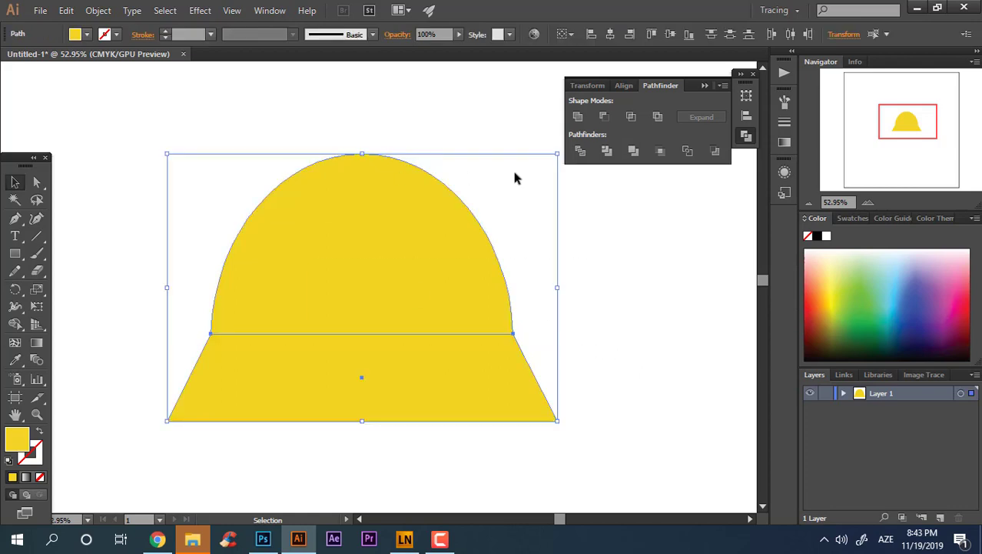
left_click(577, 117)
Step: Round the bell's side shoulder corners with Direct Selection
left_click(37, 181)
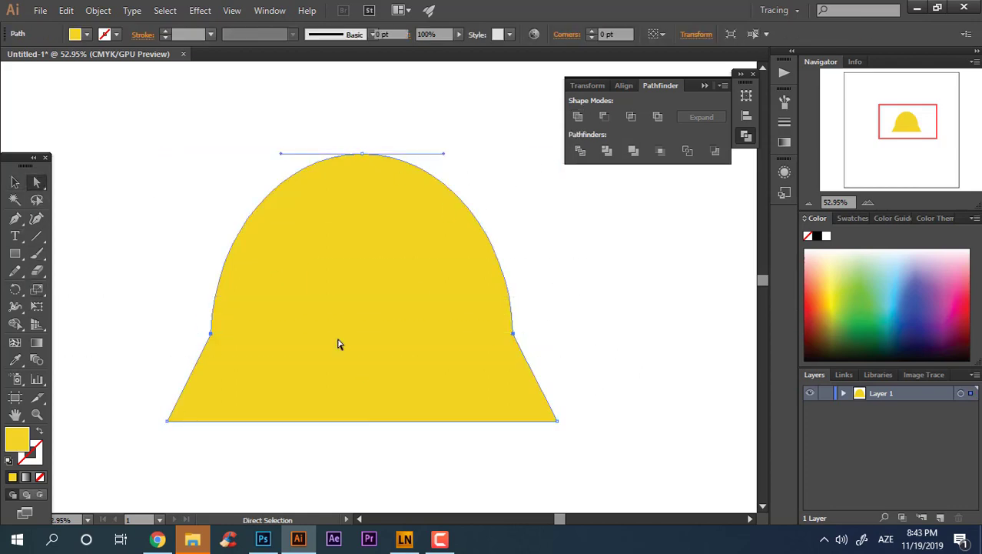
left_click(513, 333)
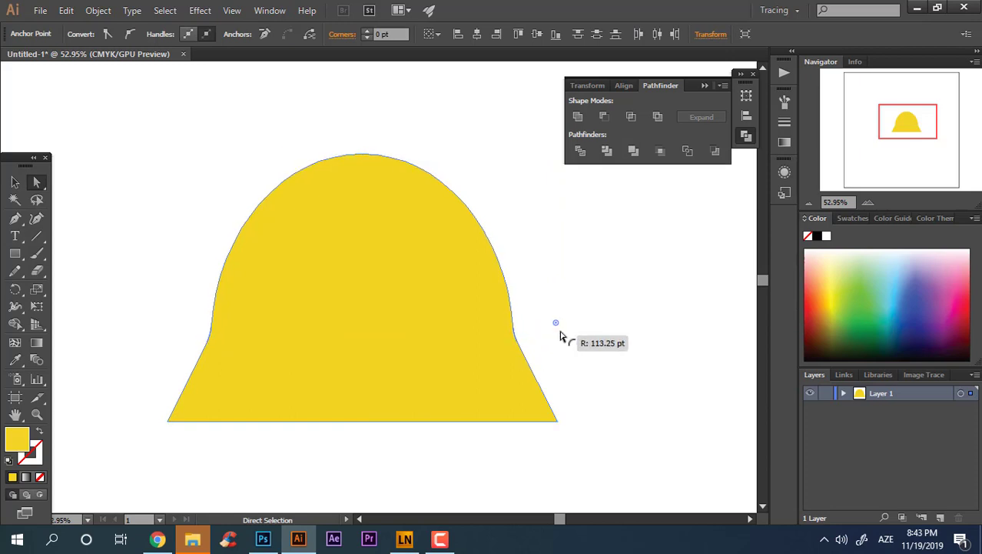
left_click_drag(527, 332, 573, 338)
left_click_drag(578, 429, 138, 409)
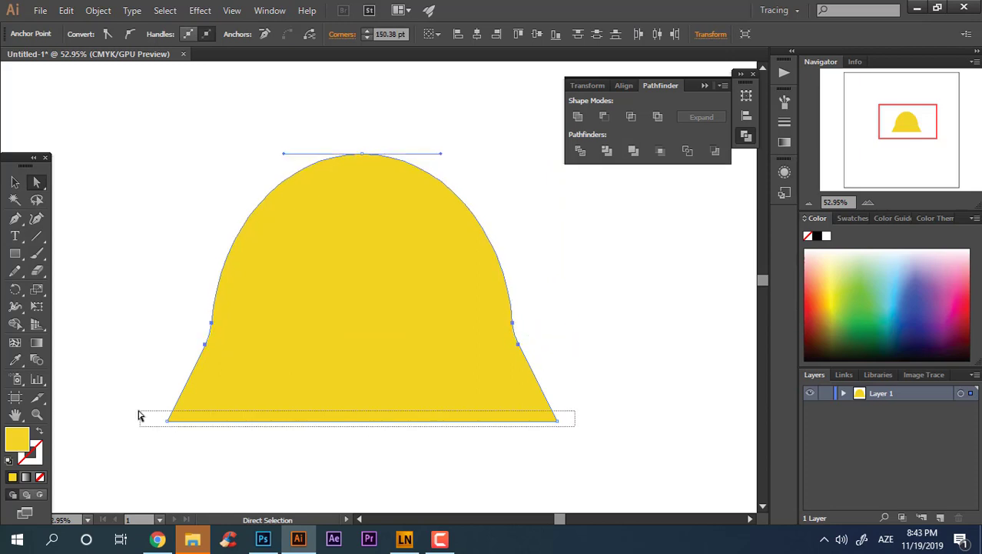
left_click(608, 382)
key("z")
left_click_drag(417, 285, 345, 291)
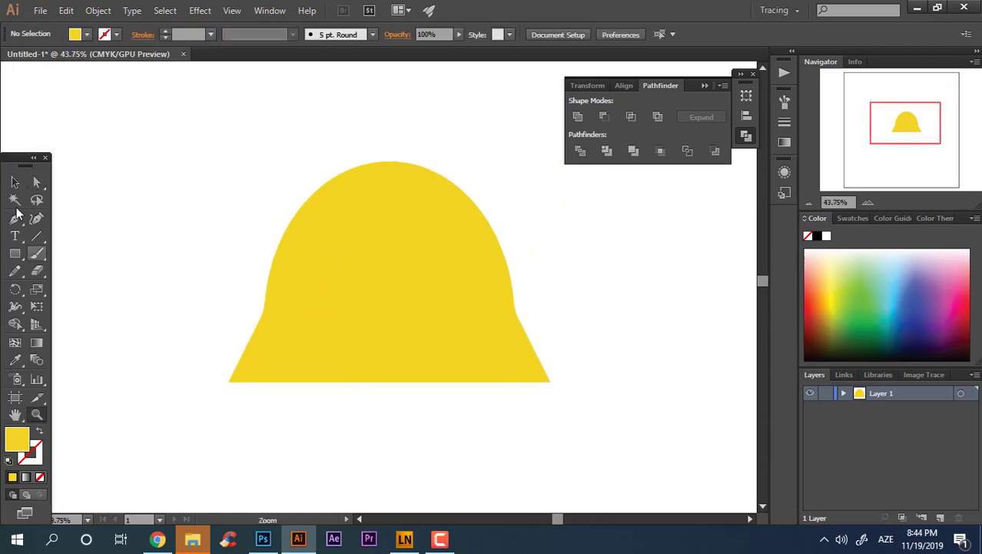
left_click_drag(425, 273, 492, 292)
Step: Draw a flat ellipse along the bell's bottom edge and fill it orange #EFA125
left_click(16, 253)
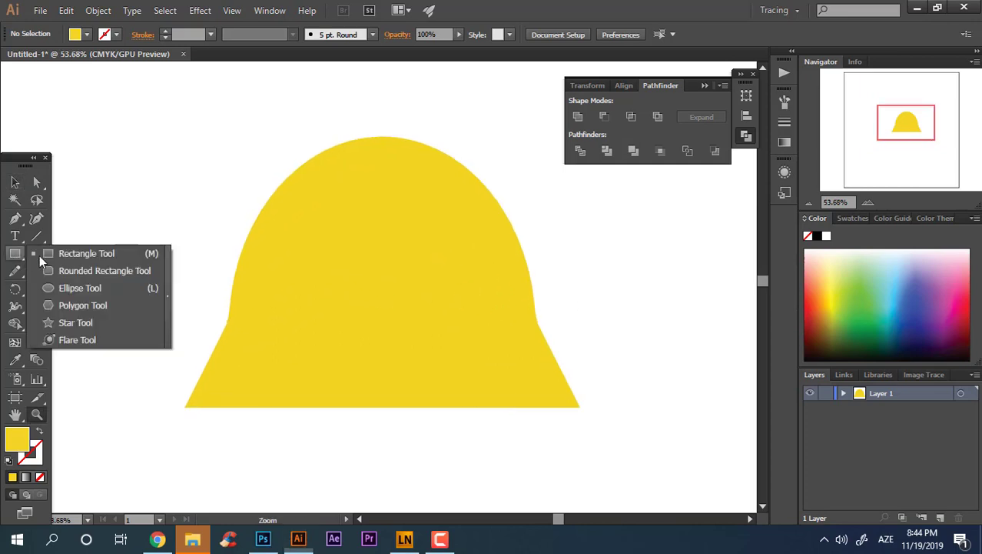
left_click(79, 287)
mouse_move(185, 405)
left_mouse_down()
mouse_move(594, 413)
mouse_move(584, 335)
left_mouse_up()
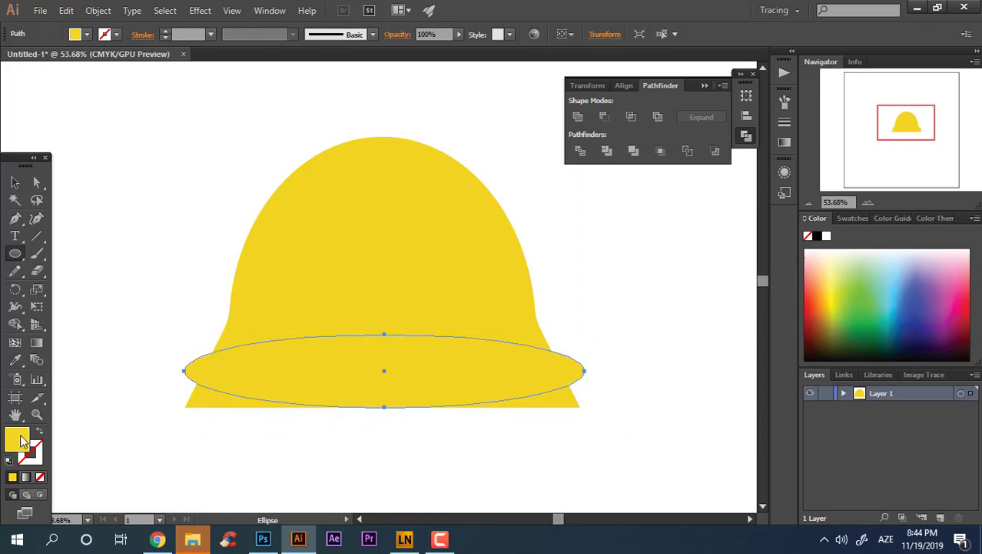
double_click(20, 439)
left_click(532, 377)
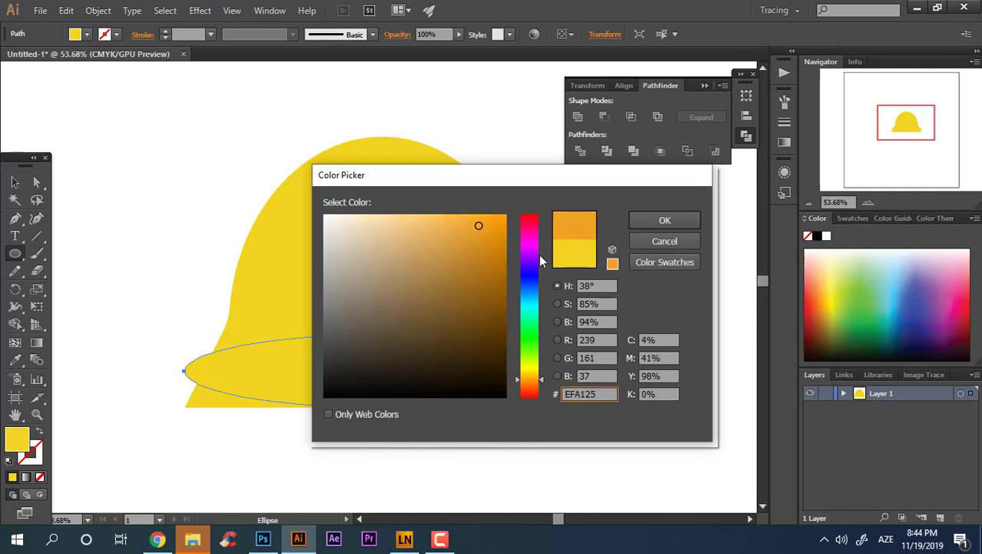
left_click(665, 221)
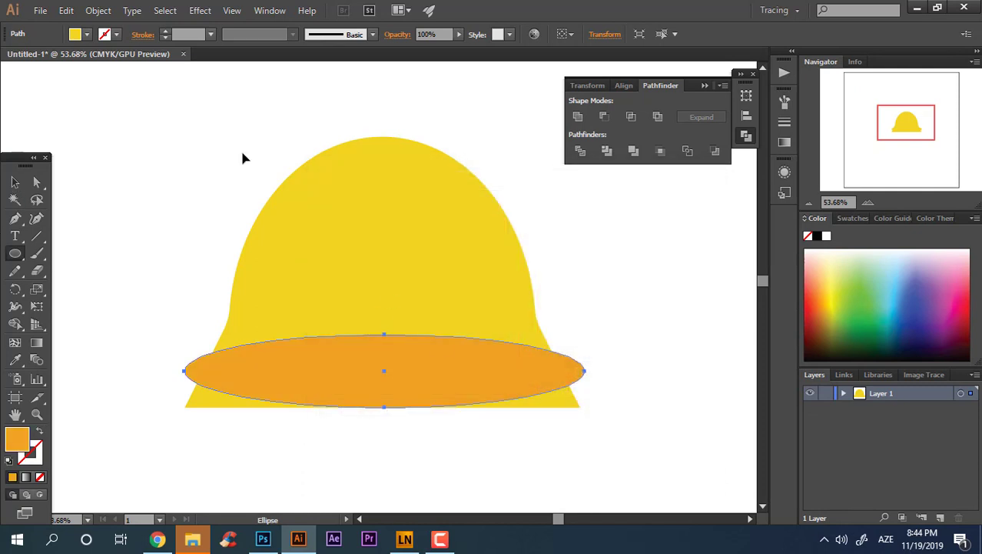
key("v")
key("ctrl+a")
key("ctrl+shift+a")
Step: Lower the orange rim ellipse and move the bell's lower-left anchor onto its left tip
mouse_move(538, 374)
left_mouse_down()
mouse_move(542, 416)
mouse_move(554, 417)
left_mouse_up()
left_click(544, 351, "shift")
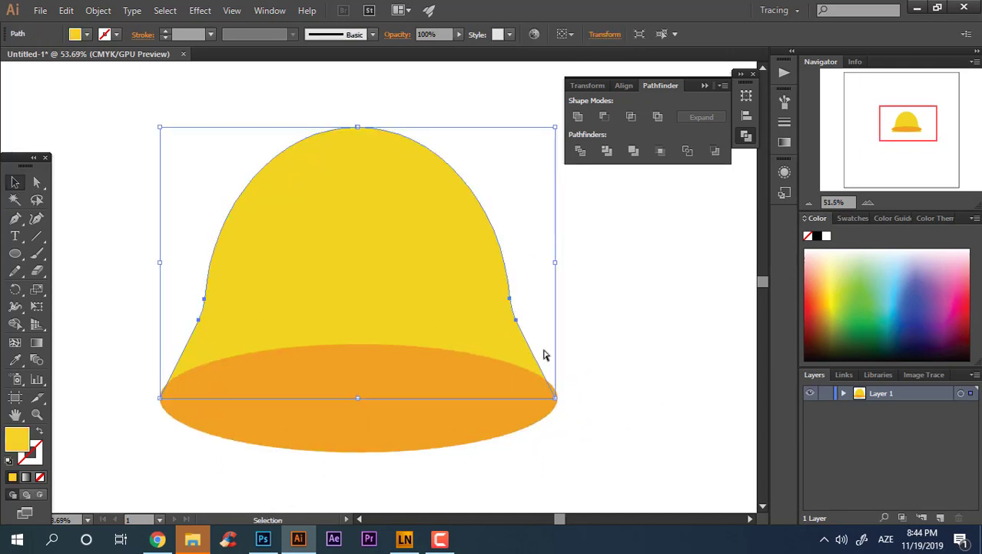
key("z")
left_click_drag(135, 342, 269, 422)
left_click(44, 186)
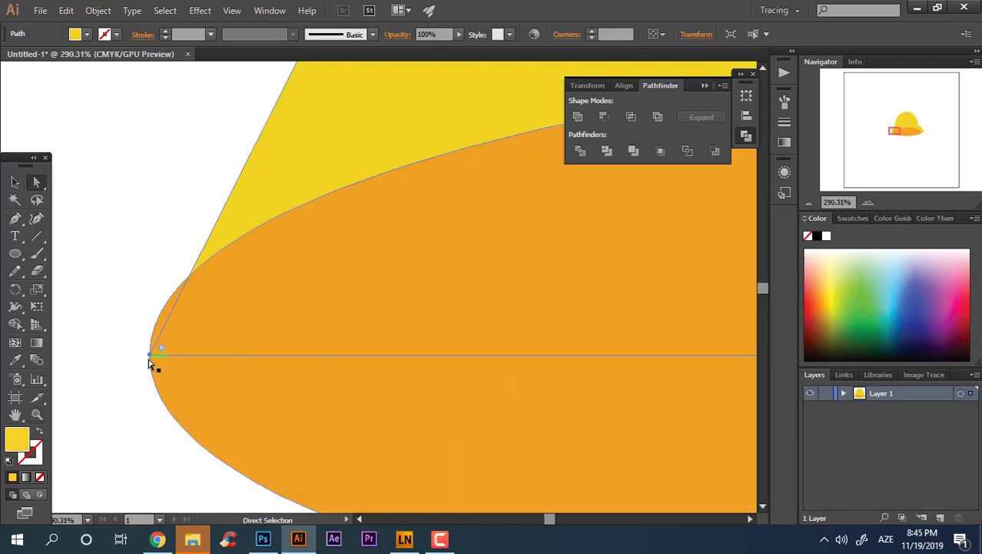
left_click(150, 354)
left_click_drag(153, 355, 154, 328)
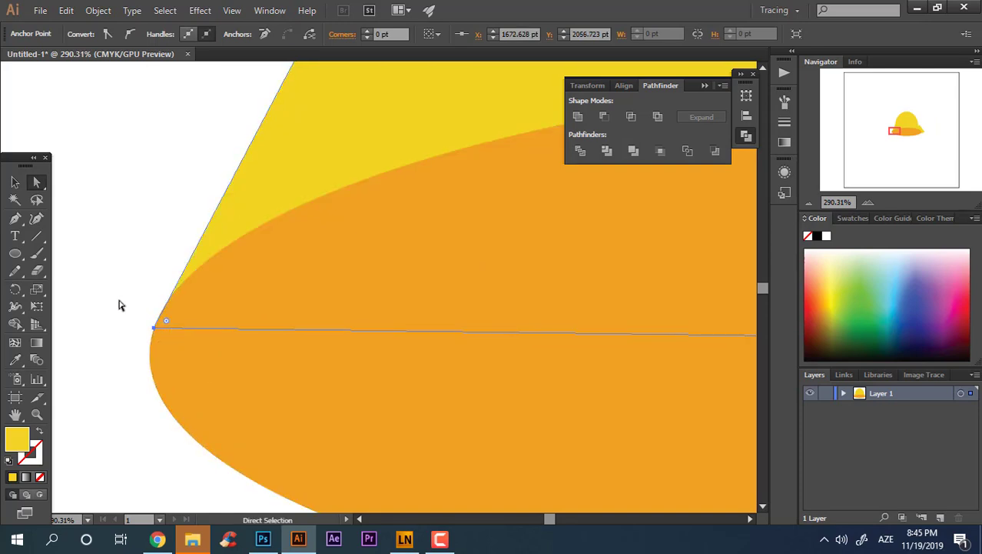
left_click(127, 267)
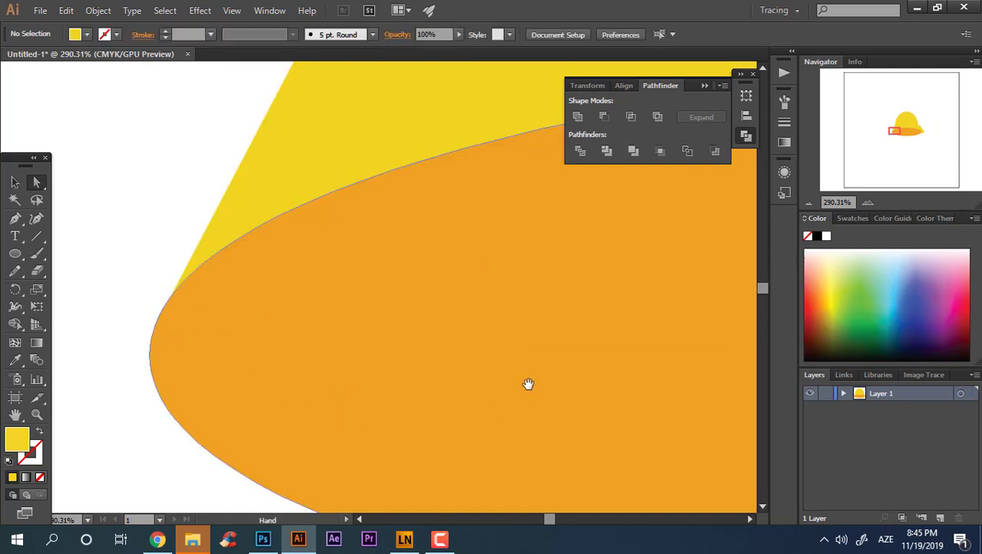
Step: Move the bell's lower-right anchor onto the ellipse's right tip
left_click_drag(528, 383, 156, 324)
mouse_move(603, 299)
left_mouse_down()
mouse_move(565, 399)
mouse_move(291, 146)
left_mouse_up()
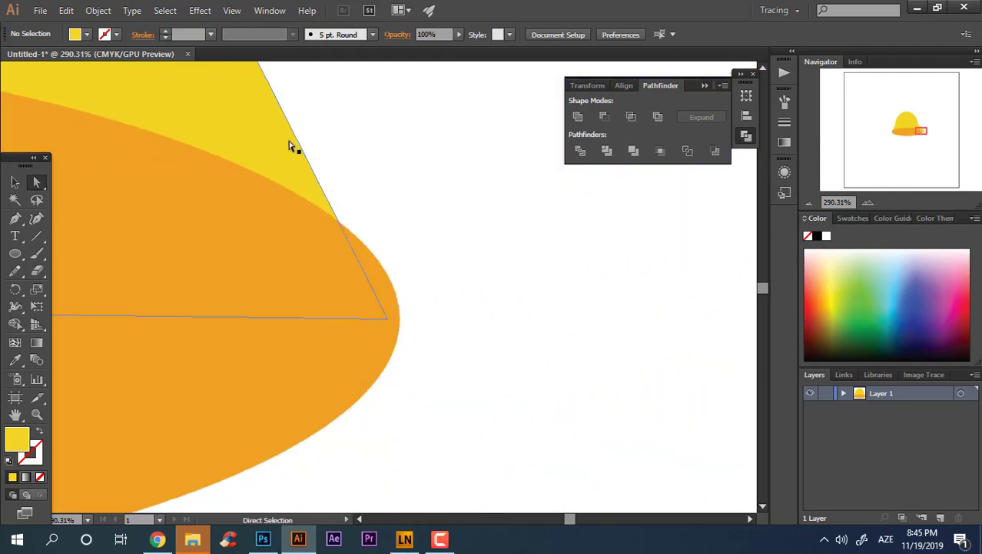
mouse_move(387, 318)
left_mouse_down()
mouse_move(402, 311)
mouse_move(401, 286)
mouse_move(391, 278)
left_mouse_up()
key("z")
left_click_drag(551, 298, 246, 298)
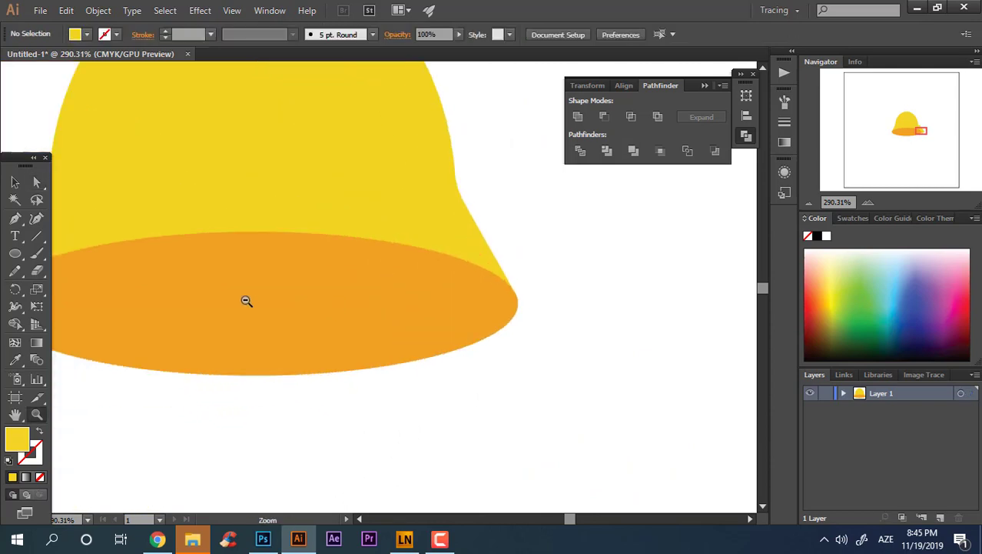
left_click(372, 318, "alt")
left_click(192, 309)
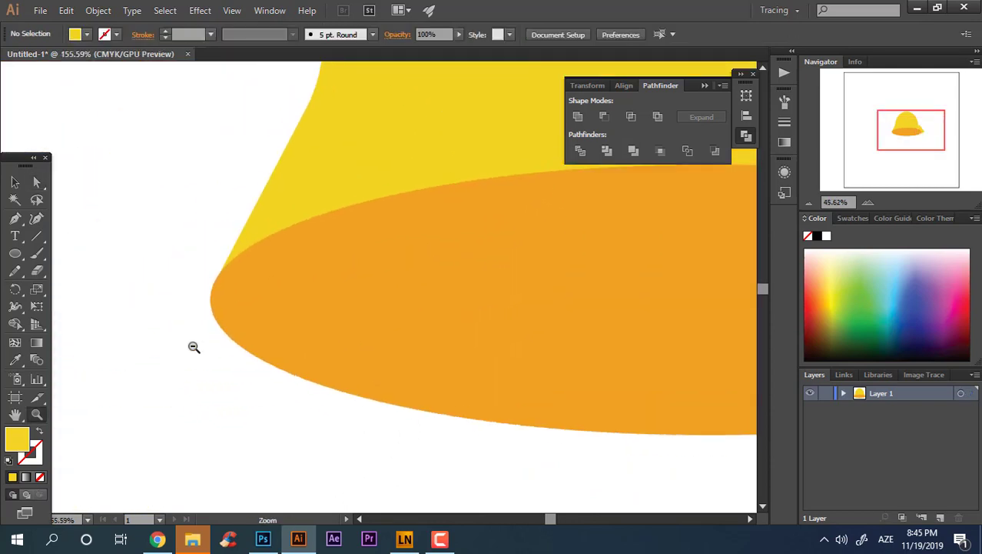
left_click(192, 344, "alt")
left_click(392, 349, "alt")
left_click(409, 287)
left_click(351, 344)
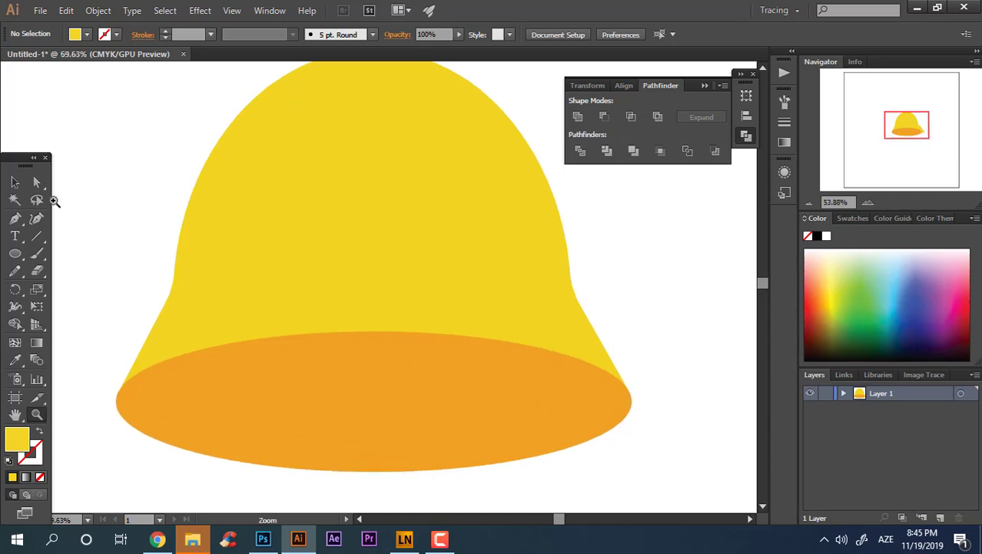
left_click_drag(557, 341, 584, 265)
Step: Recolor the rim ellipse a darker red-orange and scale it inward for the interior
key("v")
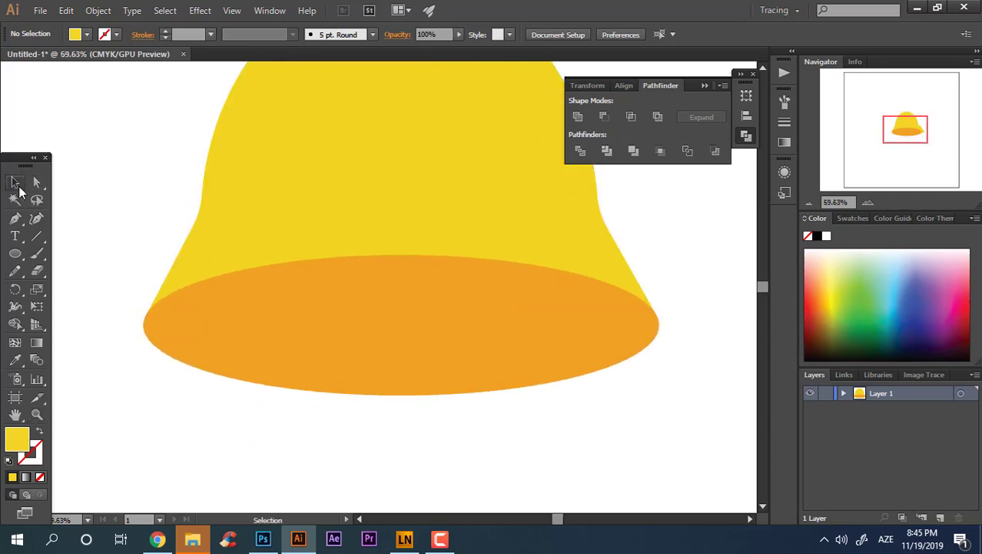
left_click(430, 385)
key("a")
key("v")
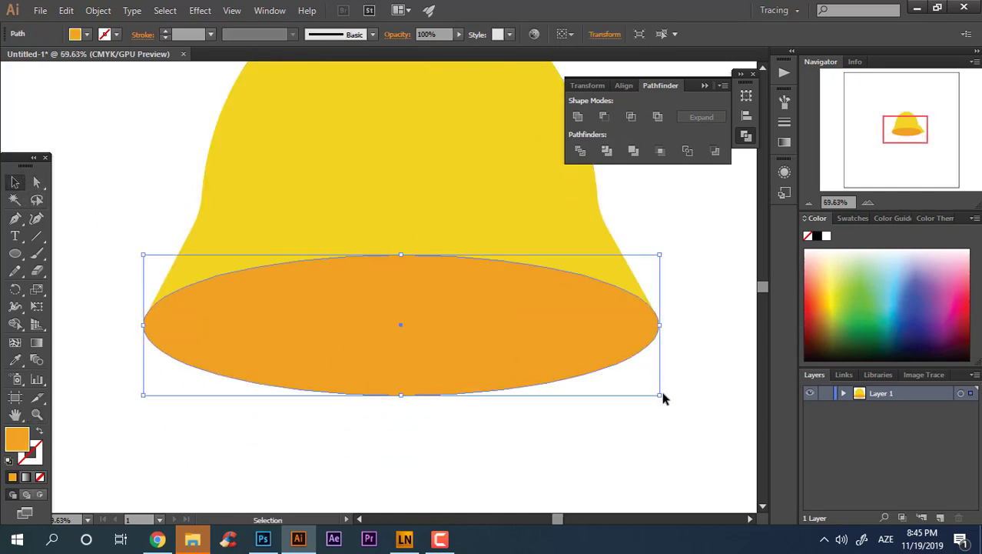
double_click(17, 438)
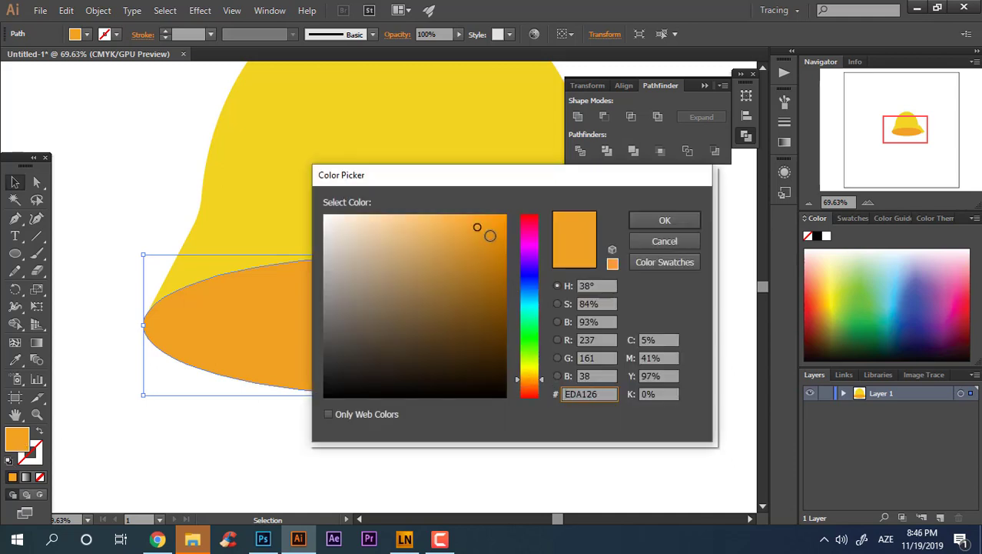
left_click(490, 236)
left_click(527, 384)
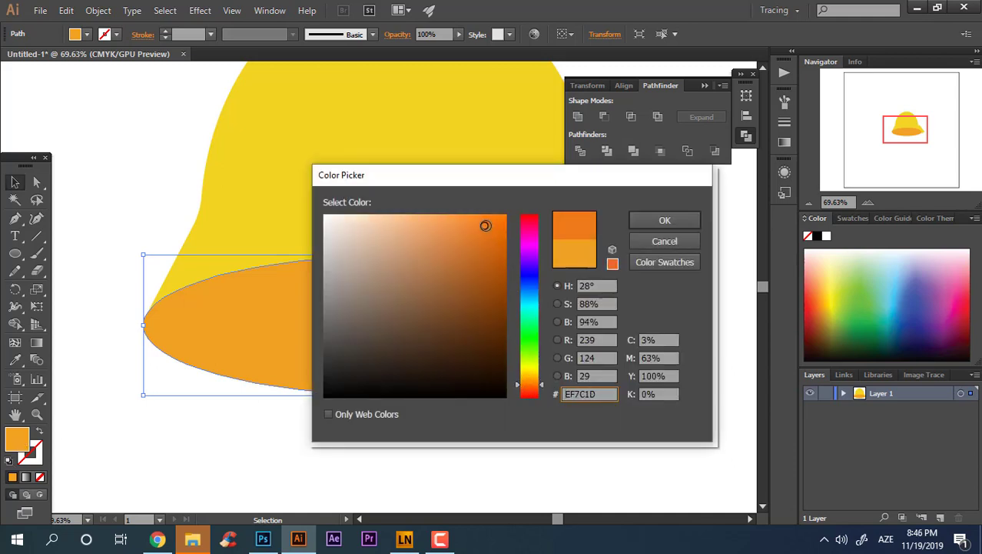
left_click(665, 220)
left_click_drag(659, 394, 588, 373)
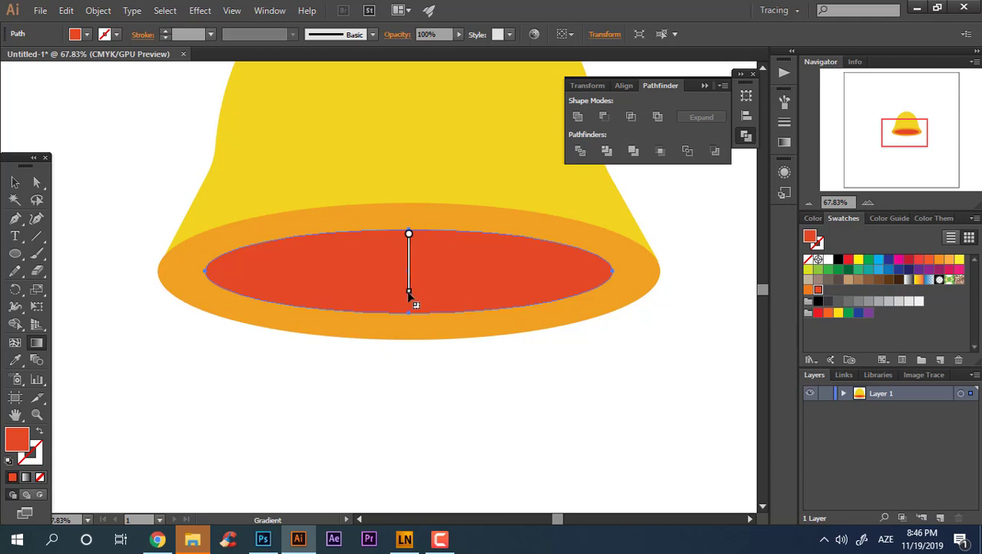
Step: Apply a gradient to the inner ellipse, running vertically to its bottom edge
left_click(411, 237)
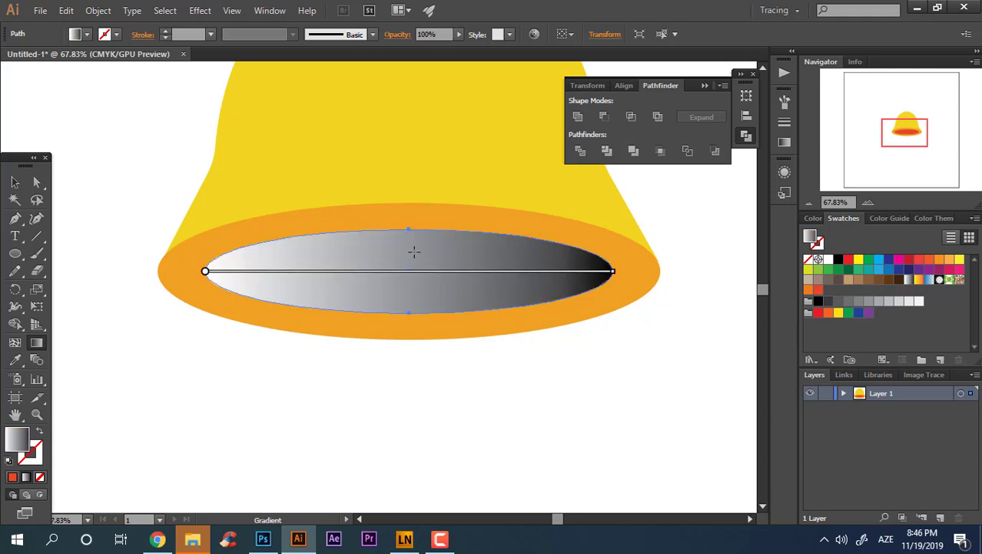
mouse_move(614, 271)
left_mouse_down()
mouse_move(257, 274)
mouse_move(306, 271)
mouse_move(209, 369)
left_mouse_up()
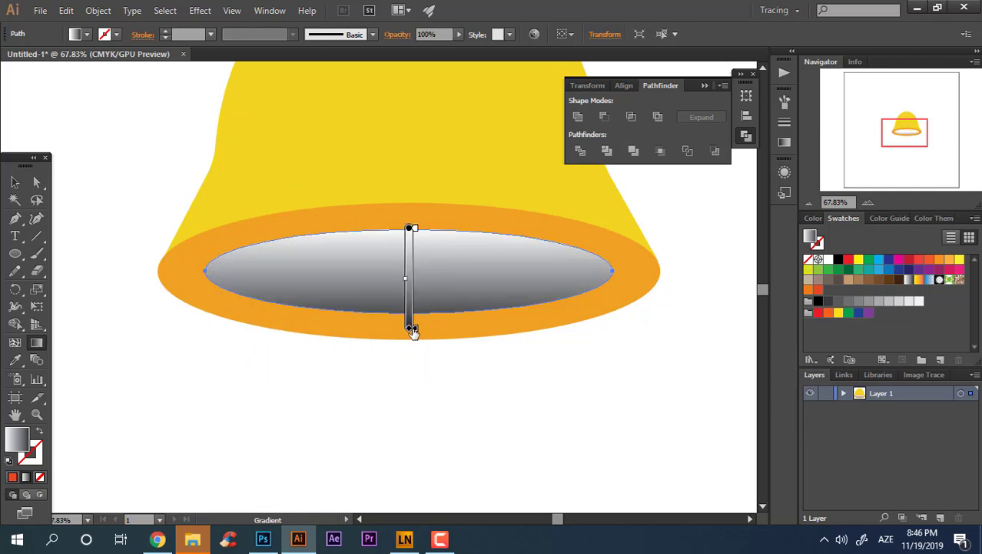
left_click_drag(413, 323, 424, 306)
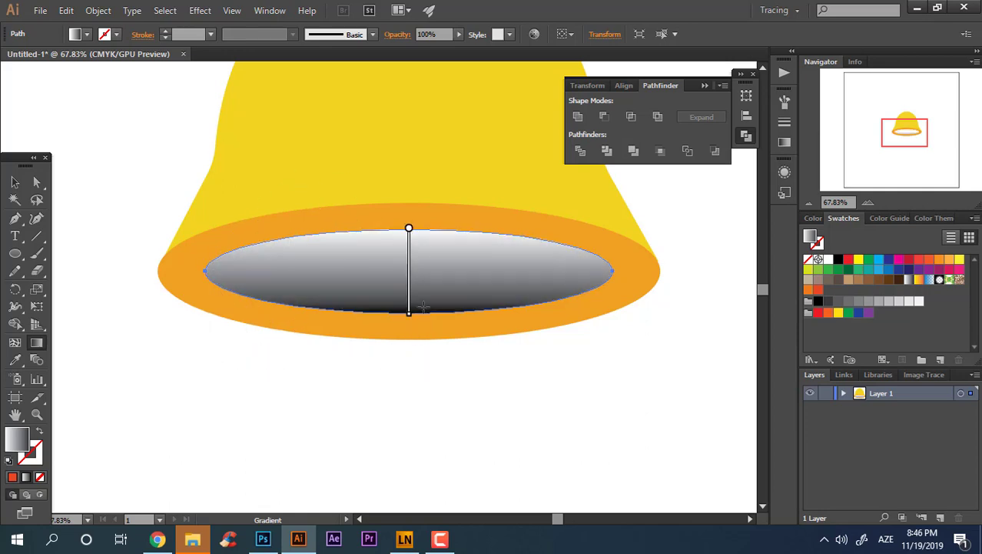
Step: Set the gradient's top stop to red-orange and its bottom stop to orange
double_click(412, 229)
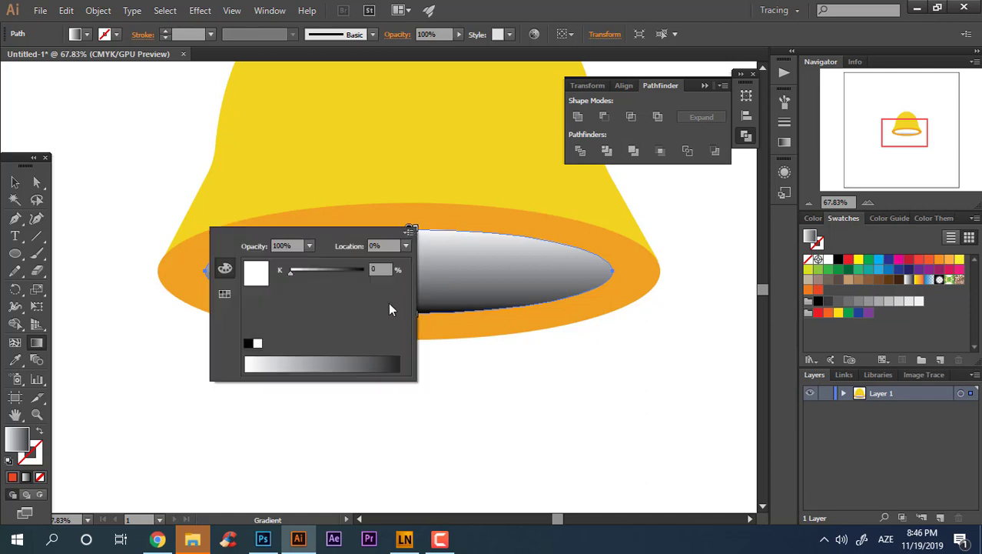
left_click(224, 295)
left_click(335, 281)
key("Escape")
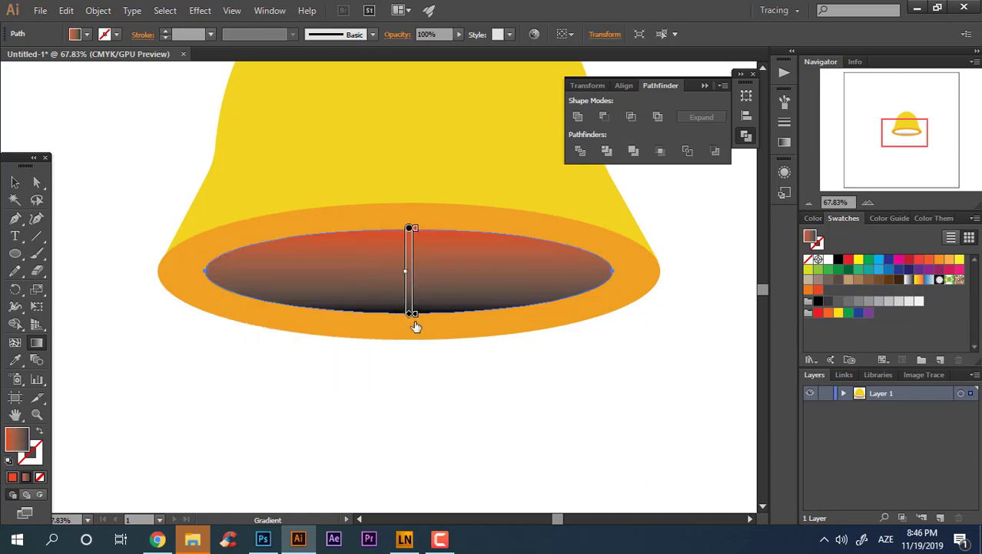
double_click(414, 315)
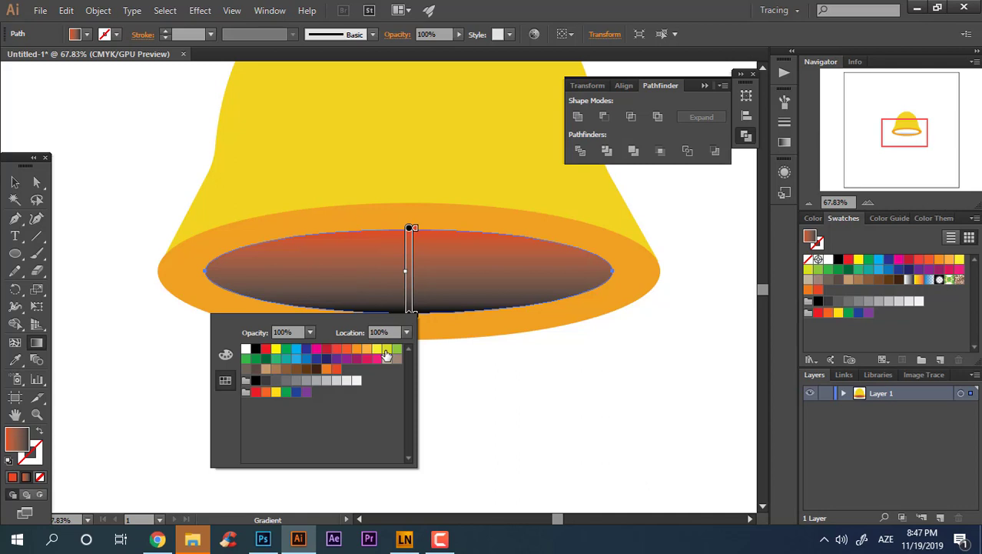
left_click(335, 369)
left_click(326, 370)
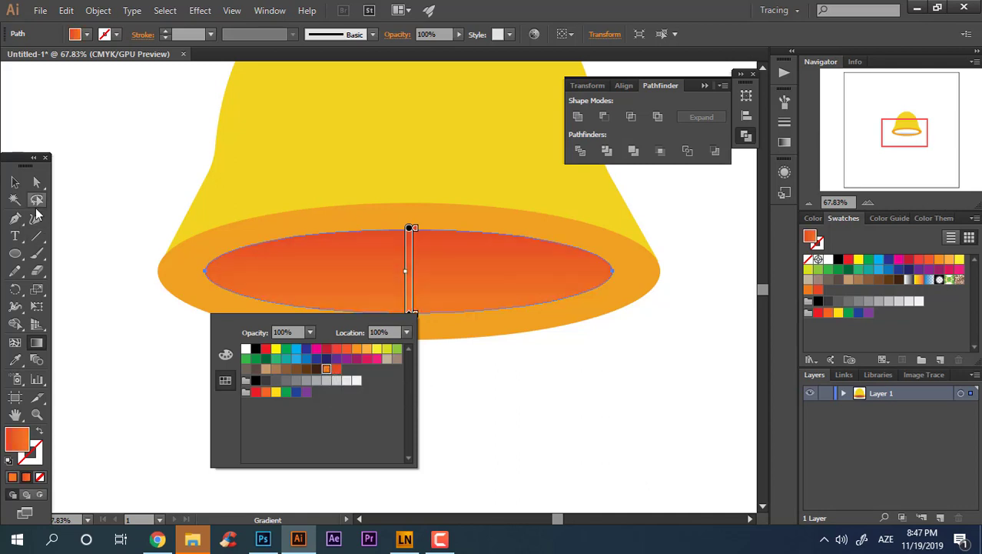
key("Escape")
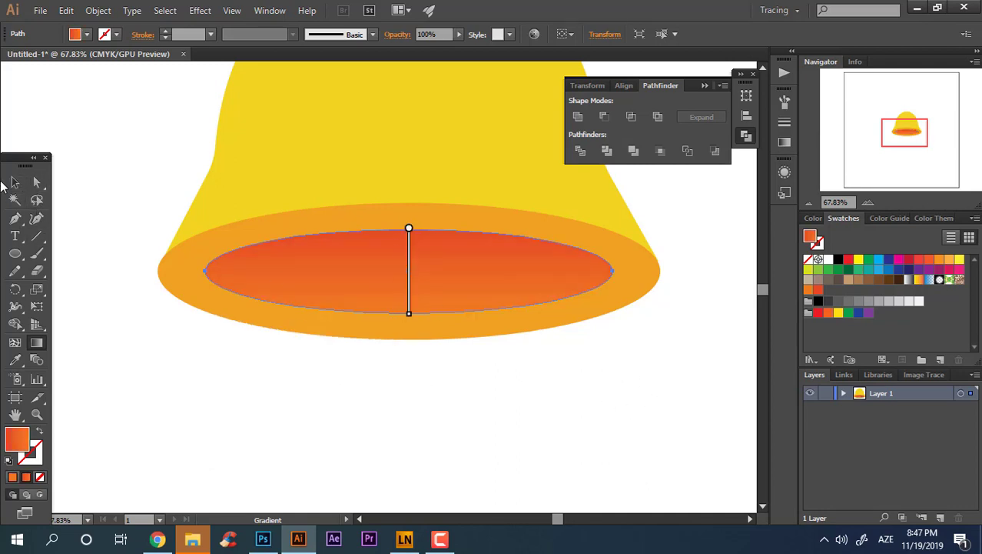
left_click(14, 182)
left_click(245, 355)
key("z")
left_click(324, 445, "alt")
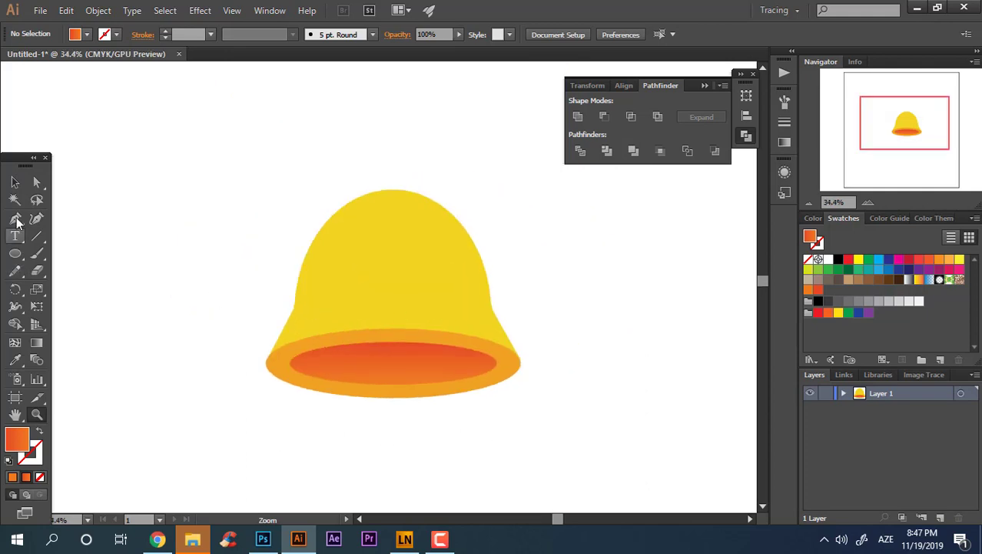
Step: Pen-draw a large closed shape whose curved edge sweeps across the bell's left side
left_click(459, 303)
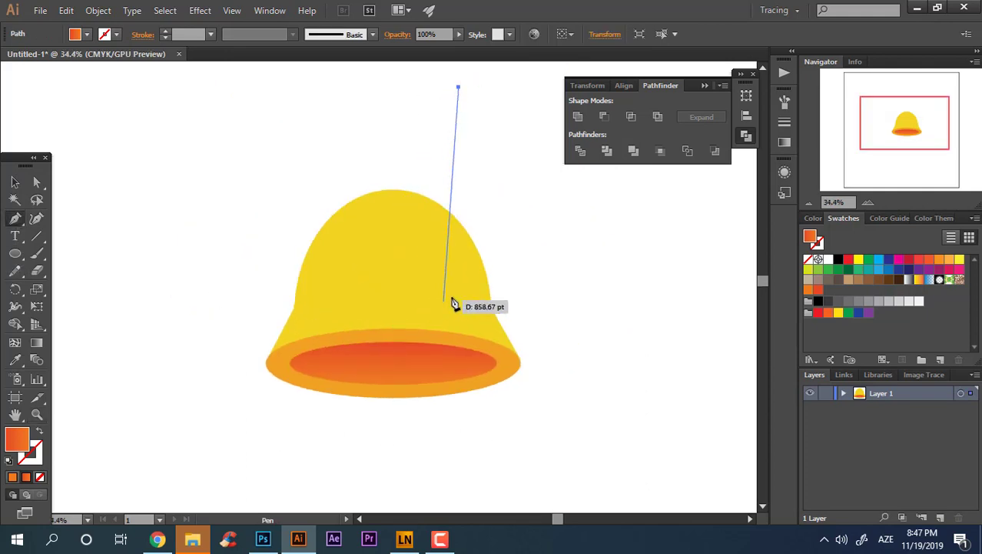
mouse_move(459, 296)
left_mouse_down()
mouse_move(674, 326)
mouse_move(659, 322)
left_mouse_up()
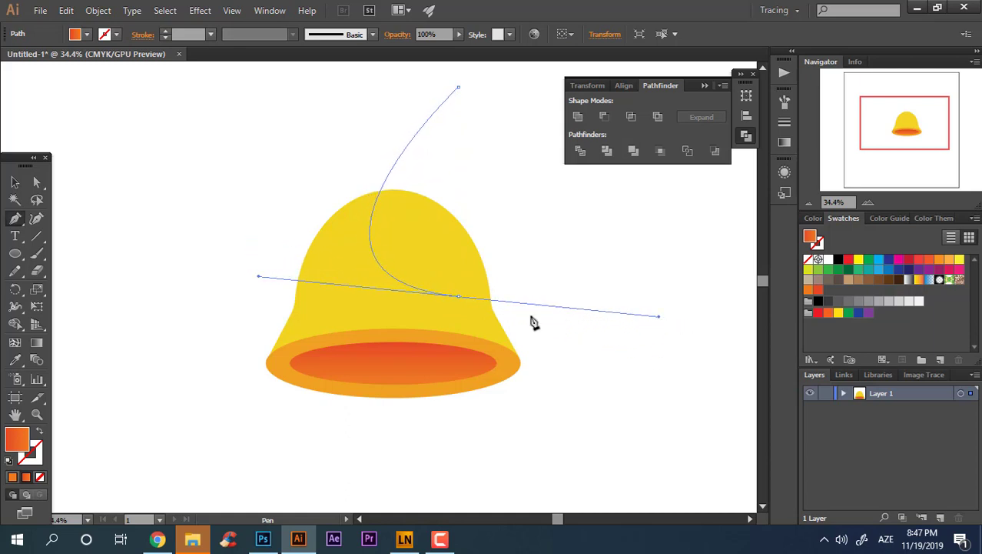
mouse_move(458, 296)
left_mouse_down()
mouse_move(431, 500)
mouse_move(456, 478)
left_mouse_up()
scroll(456, 478, "down", 2)
left_click_drag(451, 390, 698, 476)
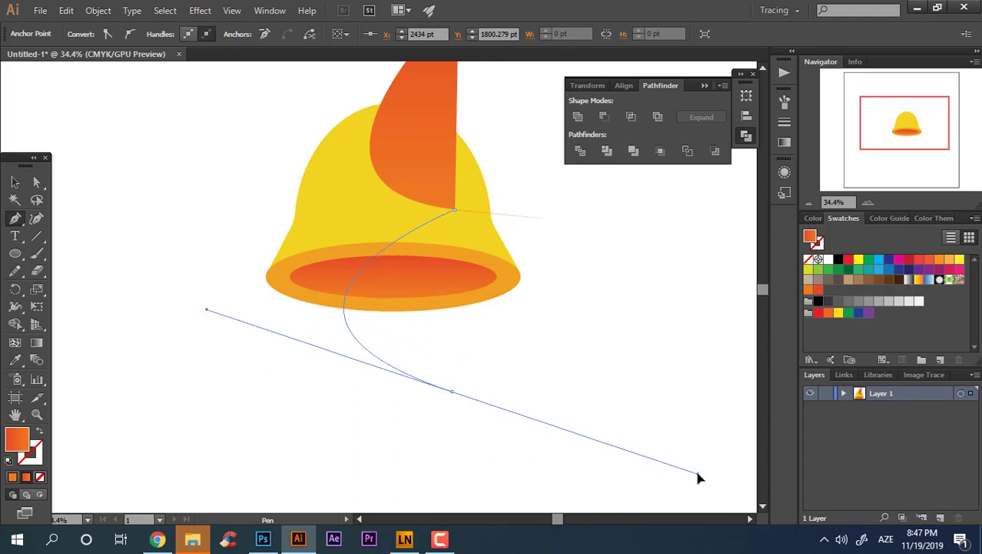
key("ctrl+z")
left_click_drag(455, 210, 456, 213)
mouse_move(459, 394)
left_mouse_down()
mouse_move(789, 522)
mouse_move(679, 483)
left_mouse_up()
mouse_move(91, 209)
left_mouse_down()
mouse_move(113, 157)
mouse_move(177, 345)
left_mouse_up()
left_click(126, 154)
left_click(372, 123)
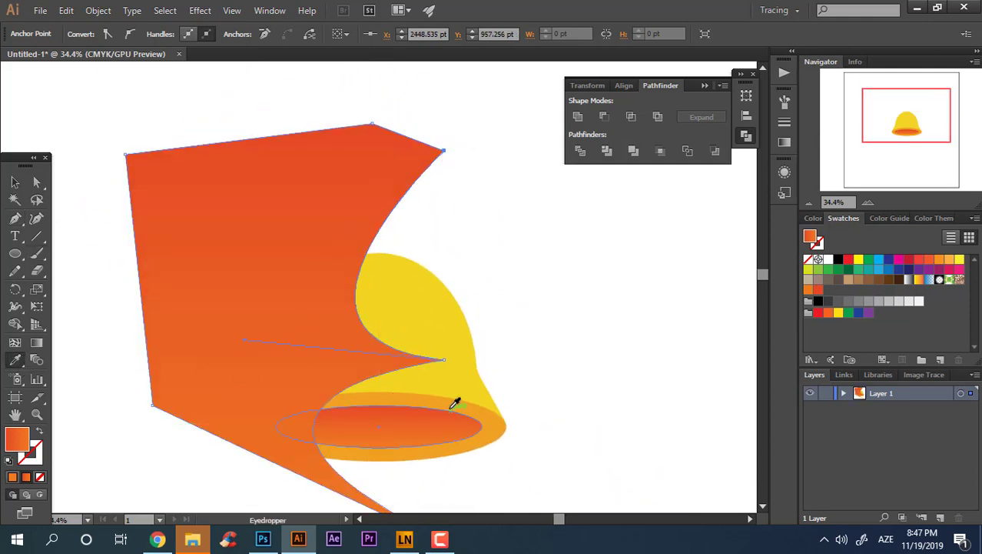
Step: Fill the new shape with the rim's orange using the Eyedropper
left_click(452, 408)
left_click(16, 183)
left_click(422, 276)
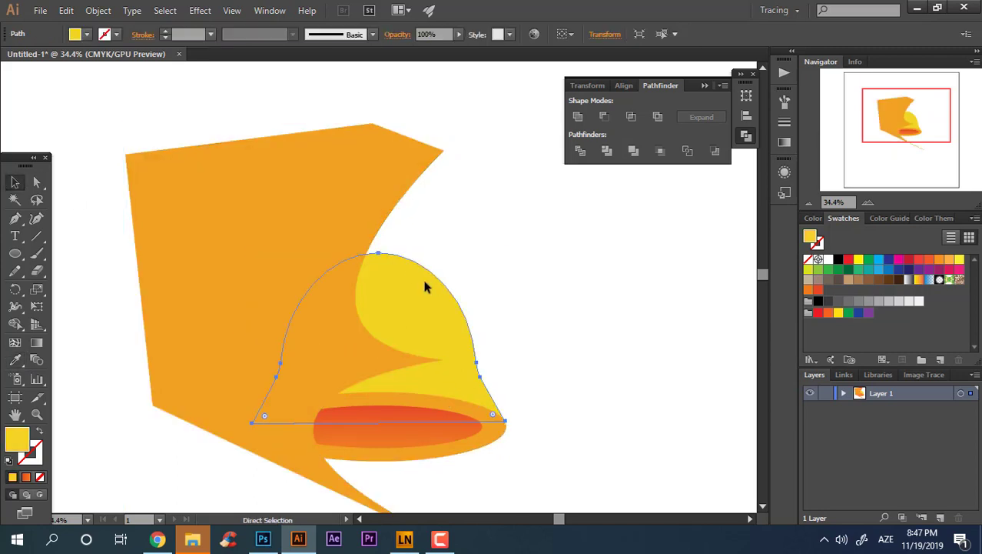
Step: Divide the bell with the orange shape, ungroup, and delete the leftover piece outside the bell
left_click(345, 183, "shift")
left_click(581, 151)
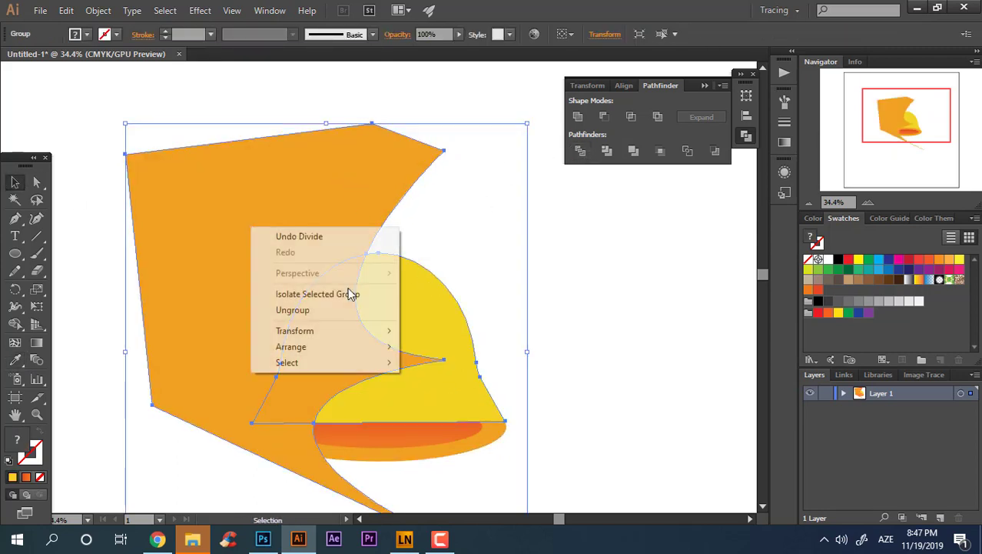
right_click(249, 227)
left_click(293, 309)
left_click(376, 307)
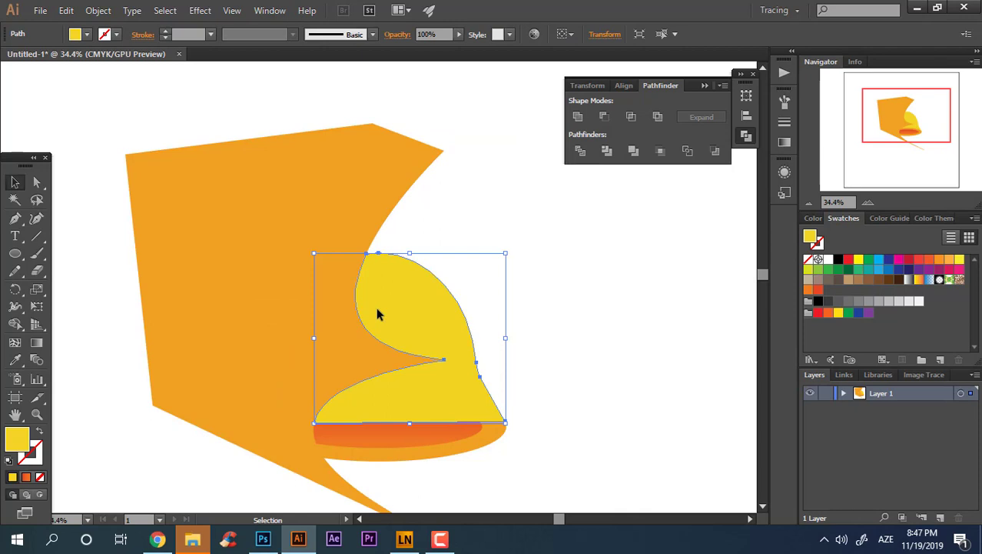
left_click(230, 323)
key("Delete")
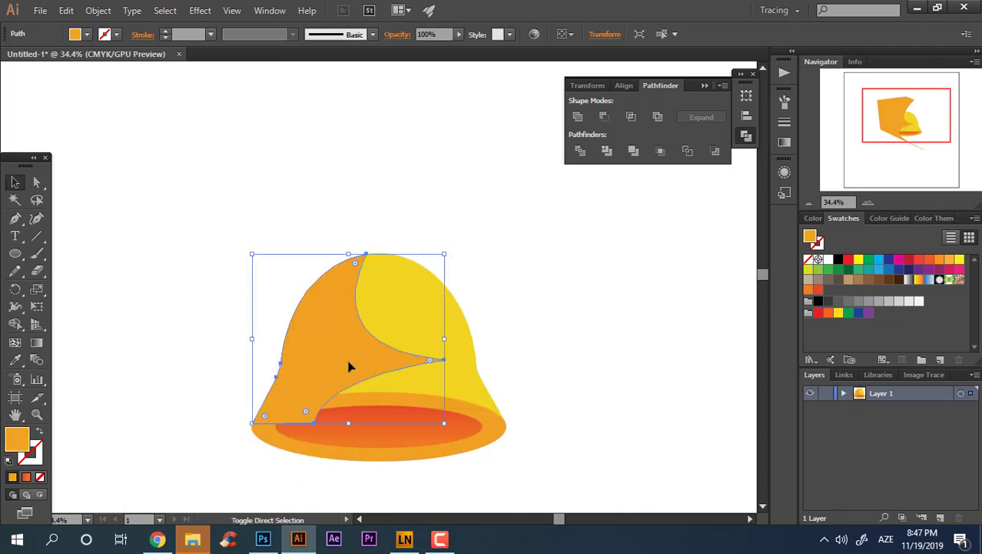
scroll(348, 367, "up", 1)
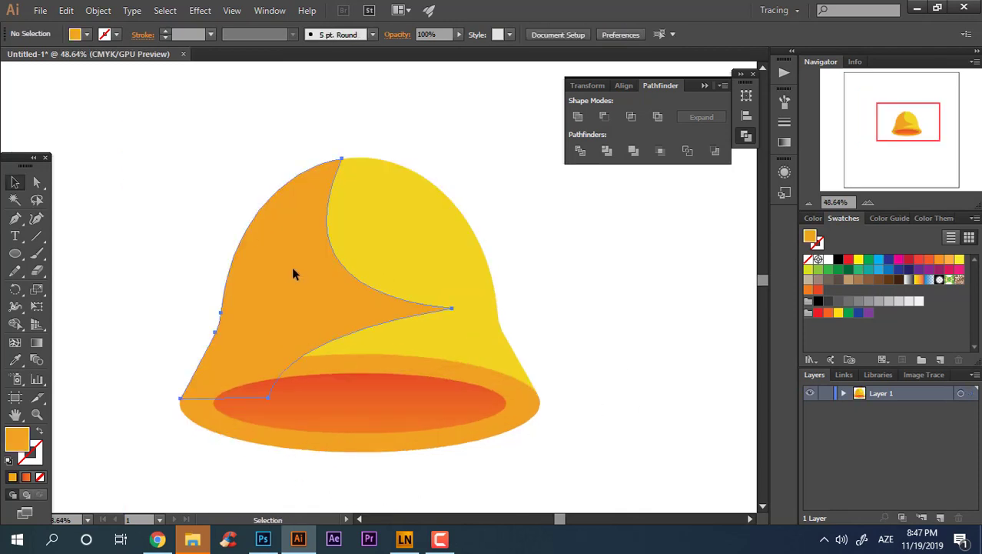
left_click_drag(292, 267, 295, 268)
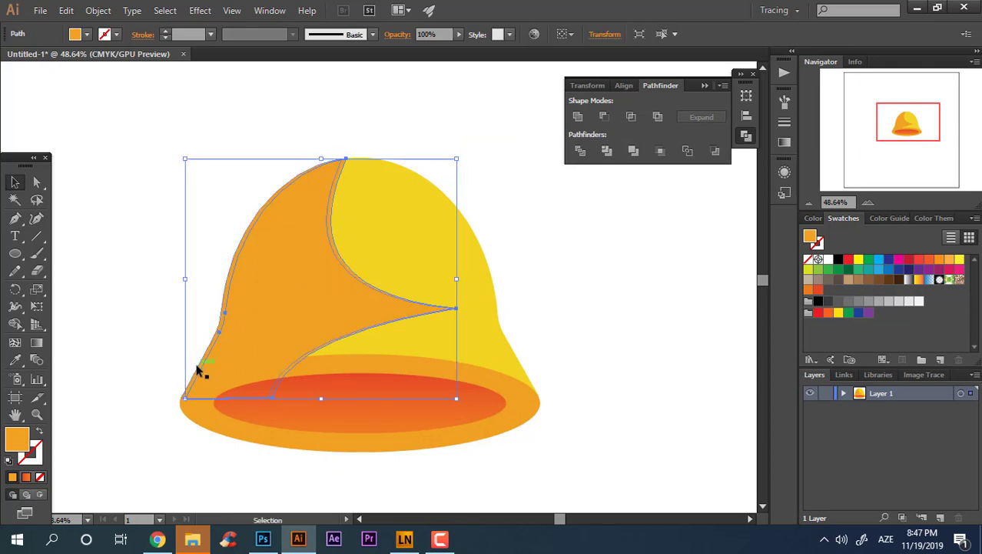
left_click_drag(203, 367, 198, 373)
Step: Sample the bell's yellow with the Eyedropper and confirm an adjusted yellow fill
left_click(14, 342)
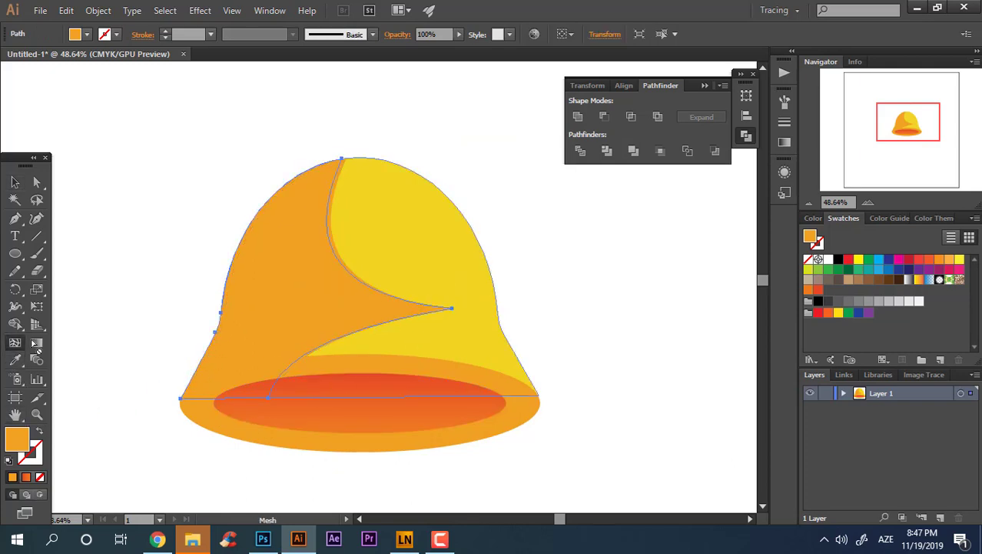
left_click(15, 360)
left_click(465, 351)
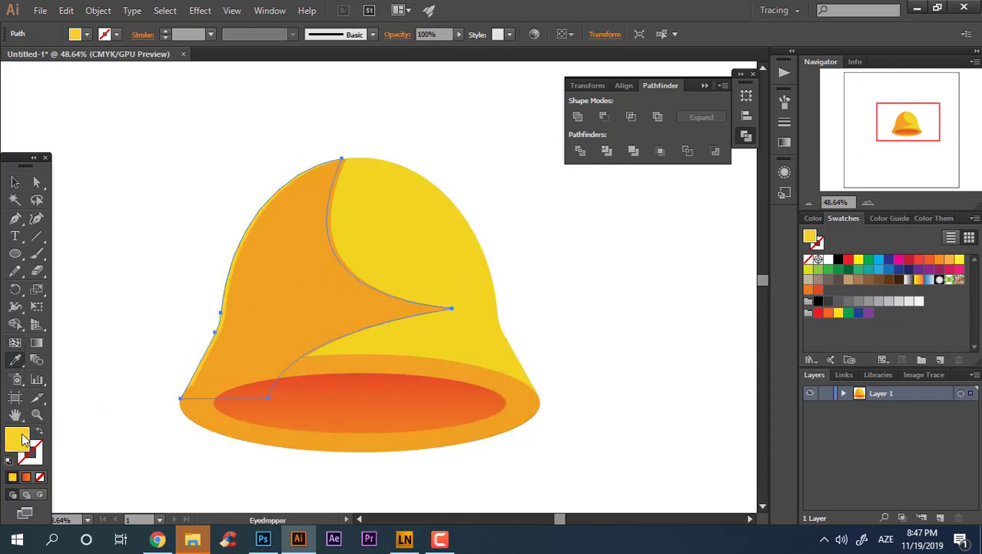
double_click(16, 438)
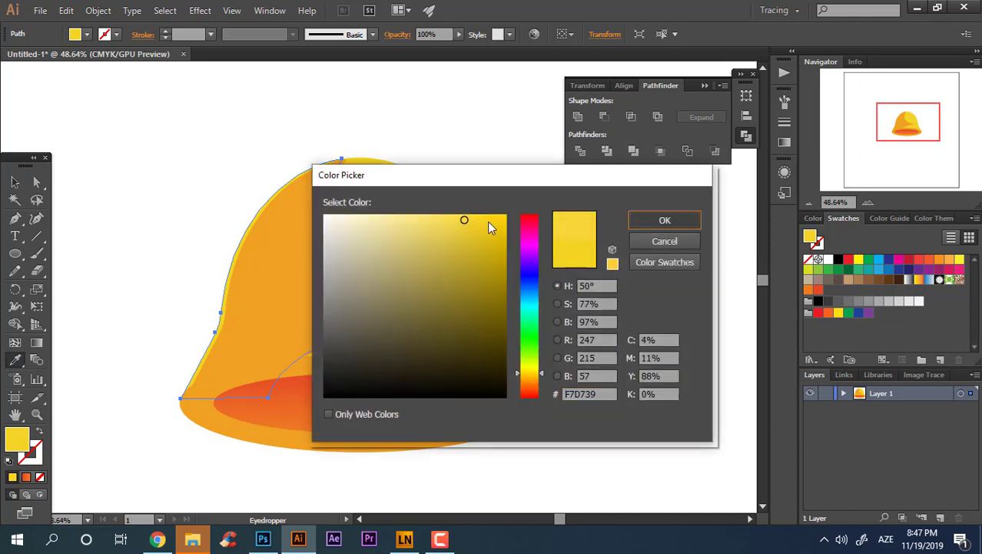
key("Return")
key("v")
left_click(319, 131)
key("z")
left_click_drag(465, 192, 439, 191)
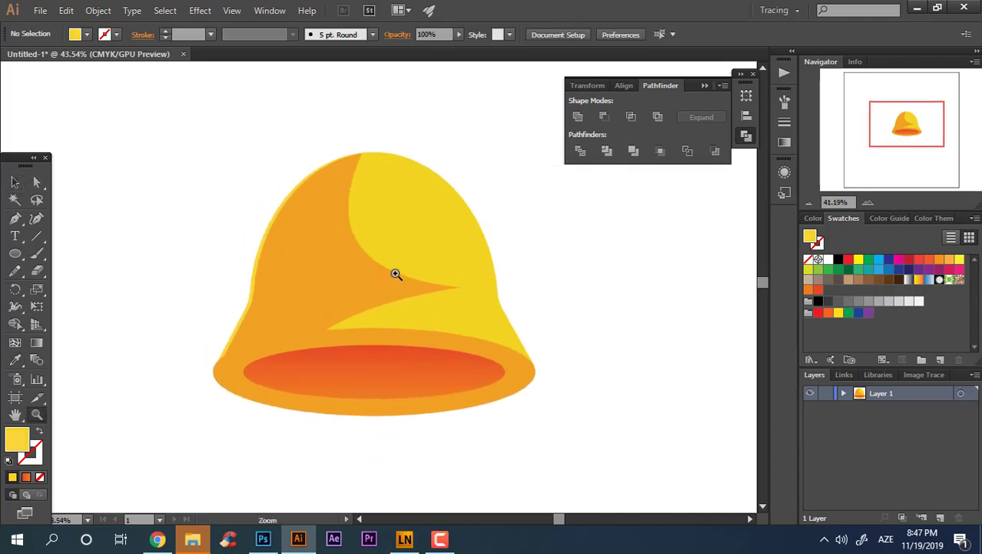
scroll(394, 272, "up", 5)
key("v")
left_click(237, 294)
Step: Divide the orange shading against the yellow bell part and ungroup the pieces
left_click(120, 209, "shift")
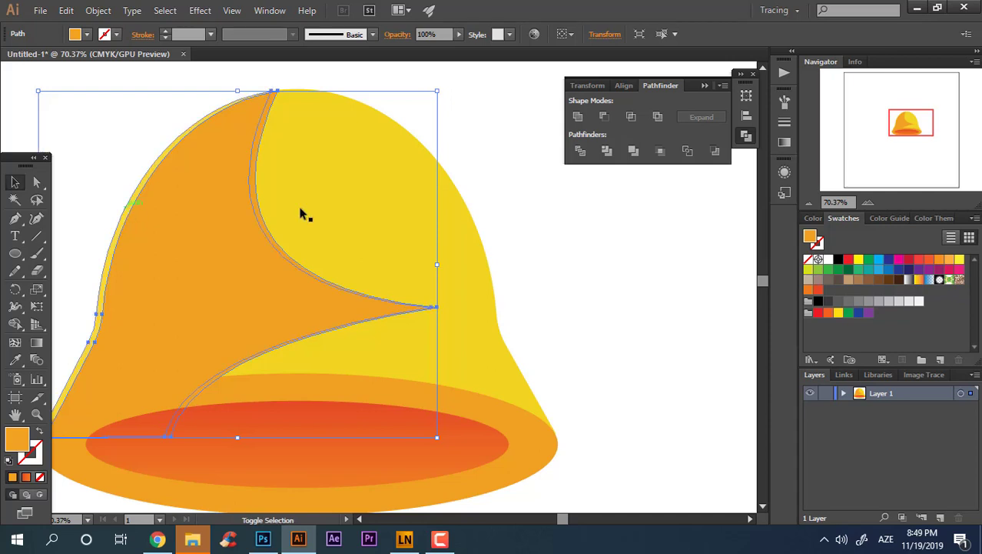
left_click(580, 151)
right_click(211, 313)
left_click(250, 395)
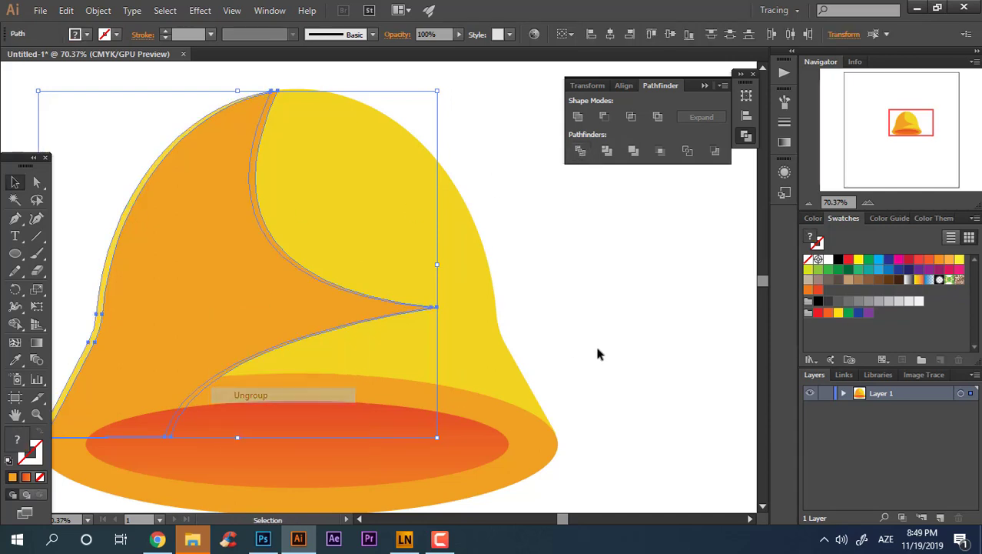
key("ctrl+shift+a")
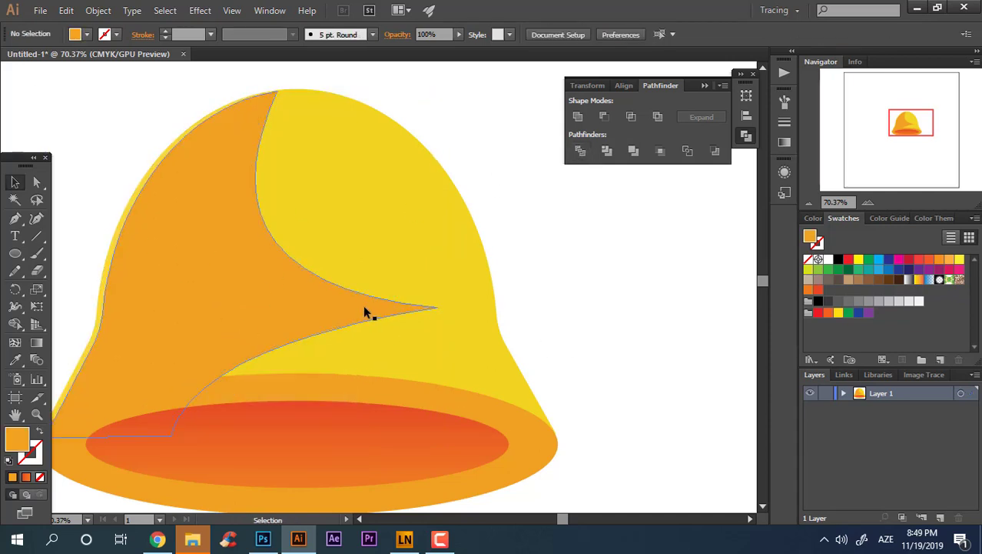
Step: Curve the orange shading into a swoosh by pulling its tip inward and bending its lower edge
left_click(292, 311)
left_click(39, 220)
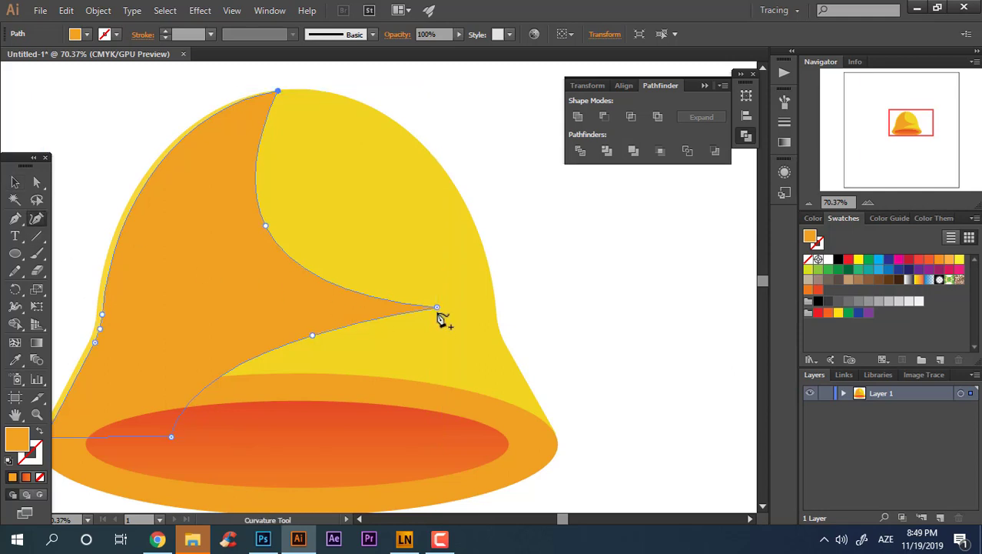
left_click_drag(438, 308, 356, 310)
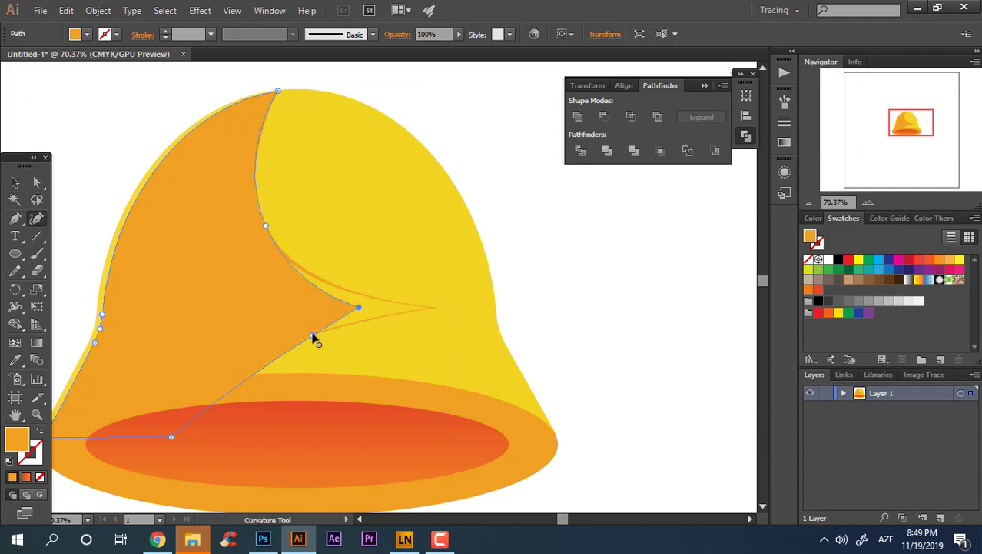
left_click_drag(312, 335, 231, 320)
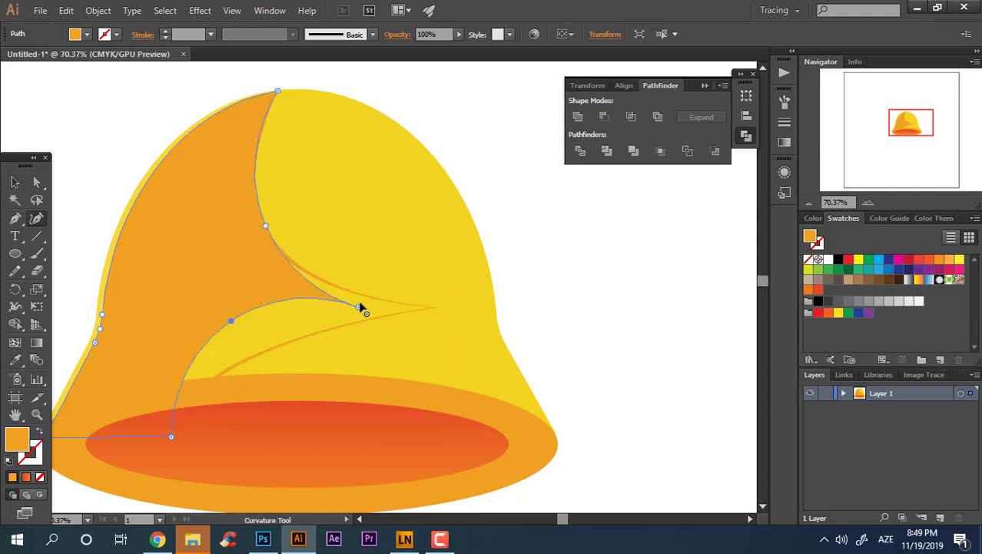
left_click_drag(359, 307, 360, 289)
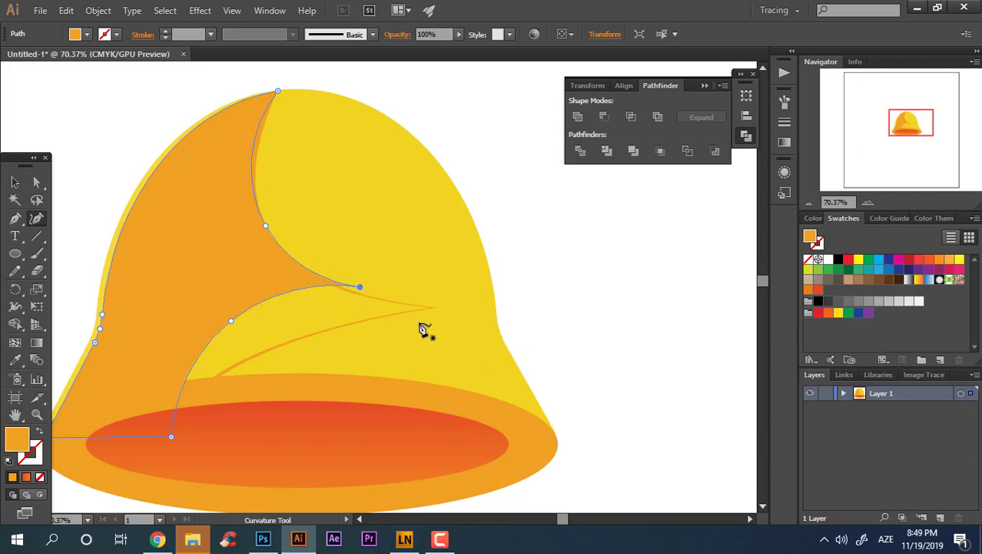
left_click(17, 182)
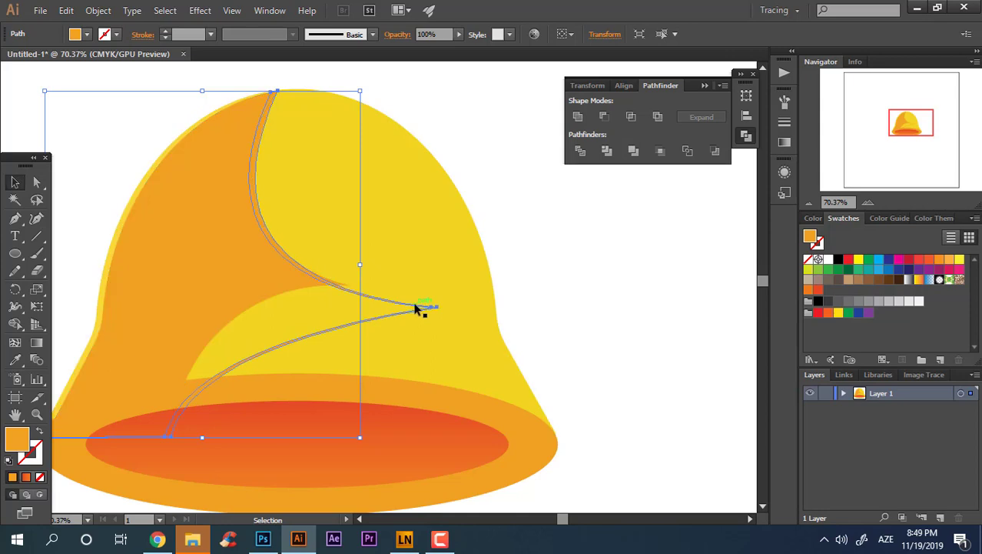
key("ctrl+shift+a")
Step: Draw a small stem rectangle over the bell's interior and eyedropper the bell's yellow onto it
scroll(394, 320, "down", 3)
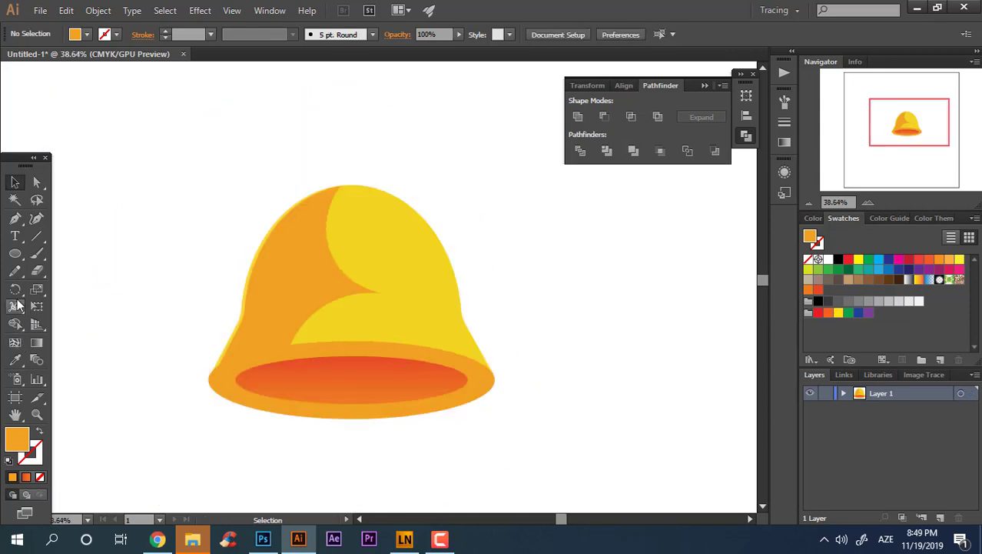
mouse_move(16, 253)
left_mouse_down()
mouse_move(46, 287)
mouse_move(69, 253)
left_mouse_up()
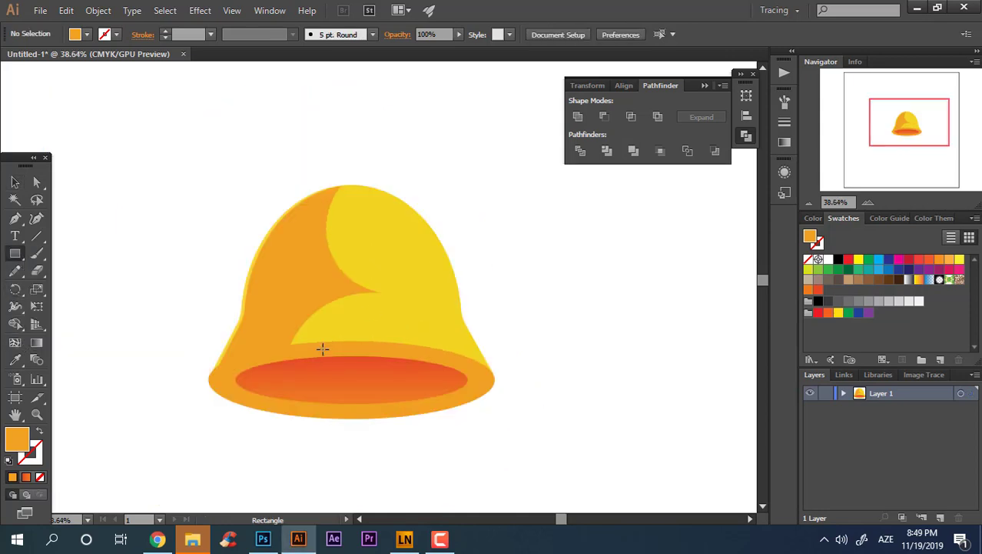
left_click_drag(322, 349, 362, 394)
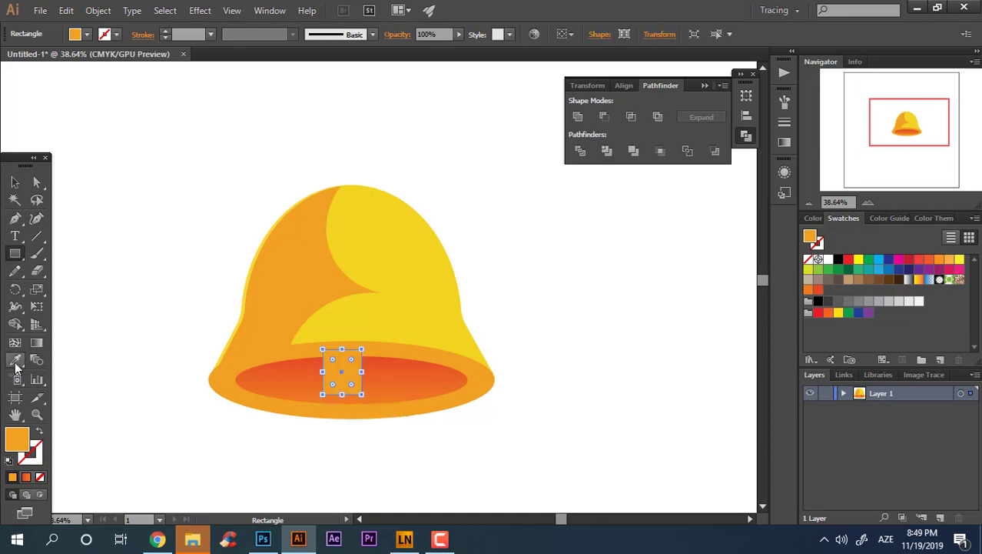
left_click(15, 360)
left_click(397, 307)
Step: Zoom in on the bell's mouth and draw a circle for the clapper ball
key("z")
left_click_drag(334, 452, 361, 452)
left_click_drag(15, 252, 77, 287)
mouse_move(341, 392)
left_mouse_down()
mouse_move(406, 416)
mouse_move(378, 395)
left_mouse_up()
Step: Select the stem, red-orange interior ellipse and ball, then apply Pathfinder Divide
left_click(15, 182)
left_click(355, 318)
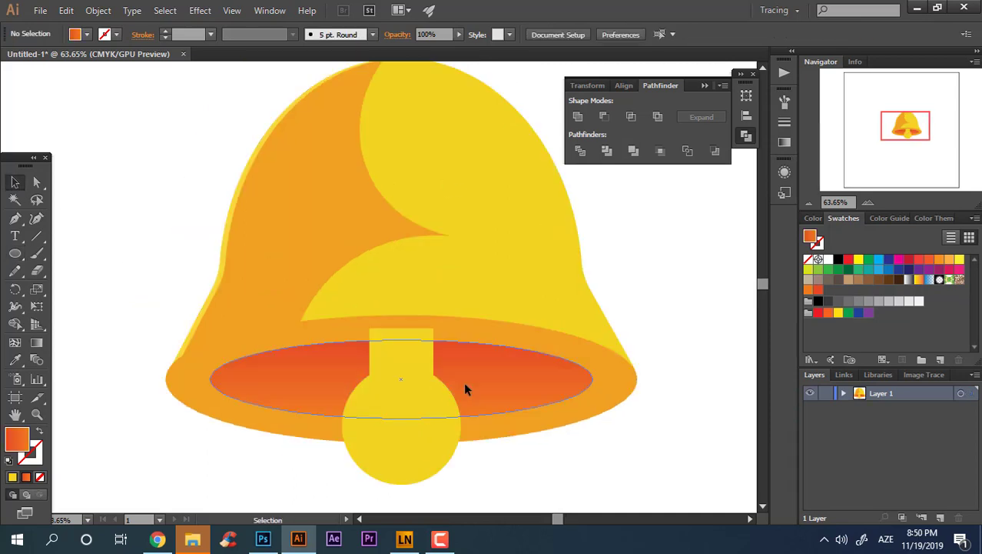
left_click(465, 389)
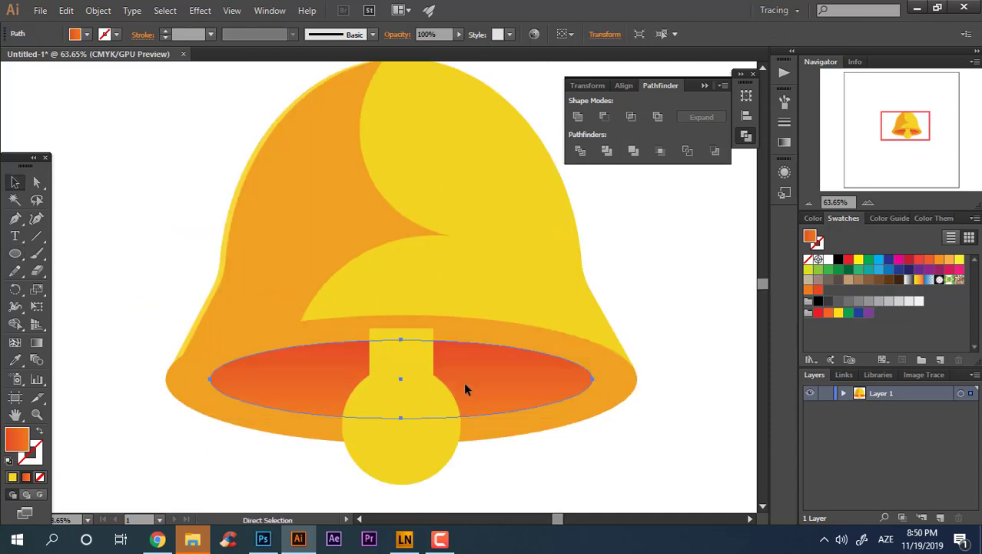
left_click(396, 402, "shift")
left_click(409, 369, "shift")
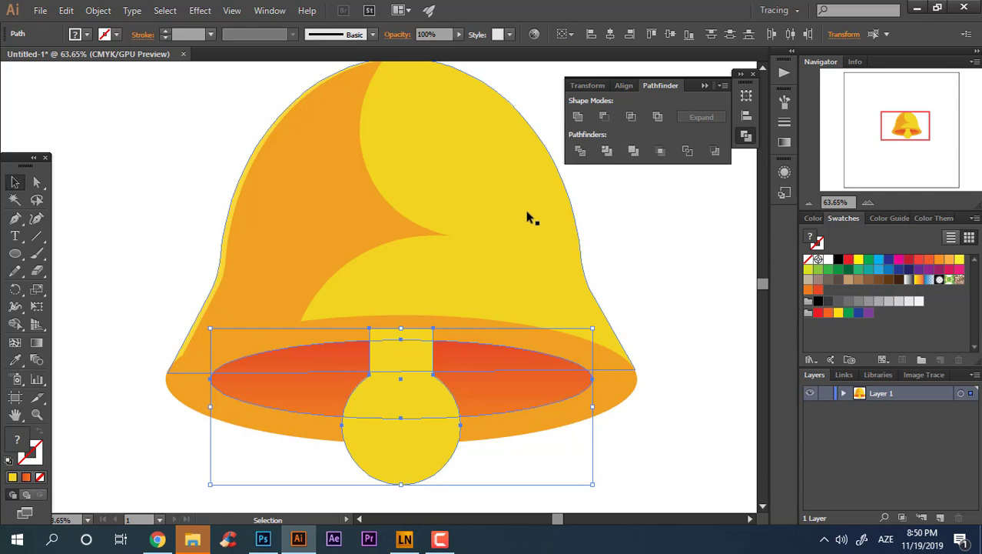
left_click(581, 151)
Step: Ungroup the divided pieces, check each piece, and zoom in close on the clapper ball
right_click(412, 423)
left_click(483, 368)
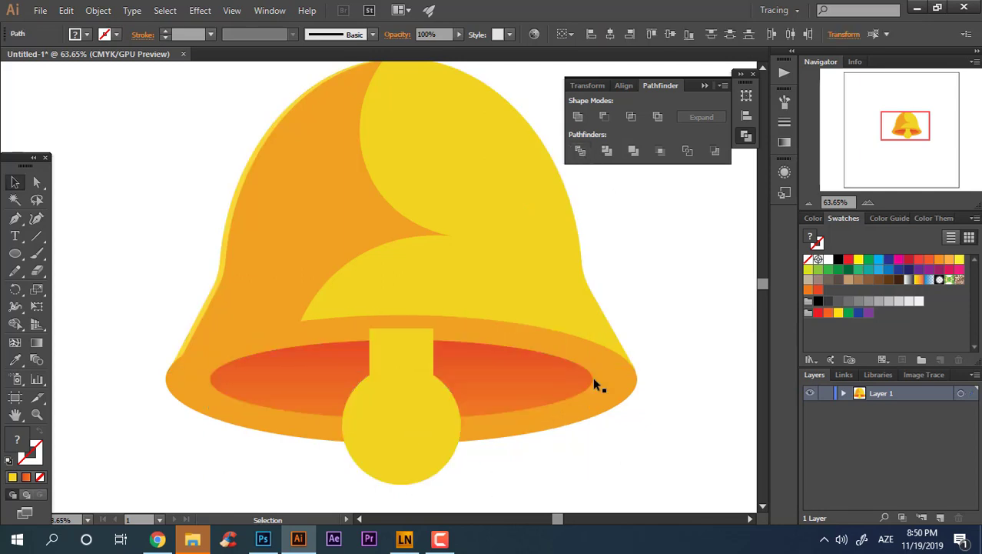
left_click(539, 404)
left_click(394, 415)
left_click(361, 377)
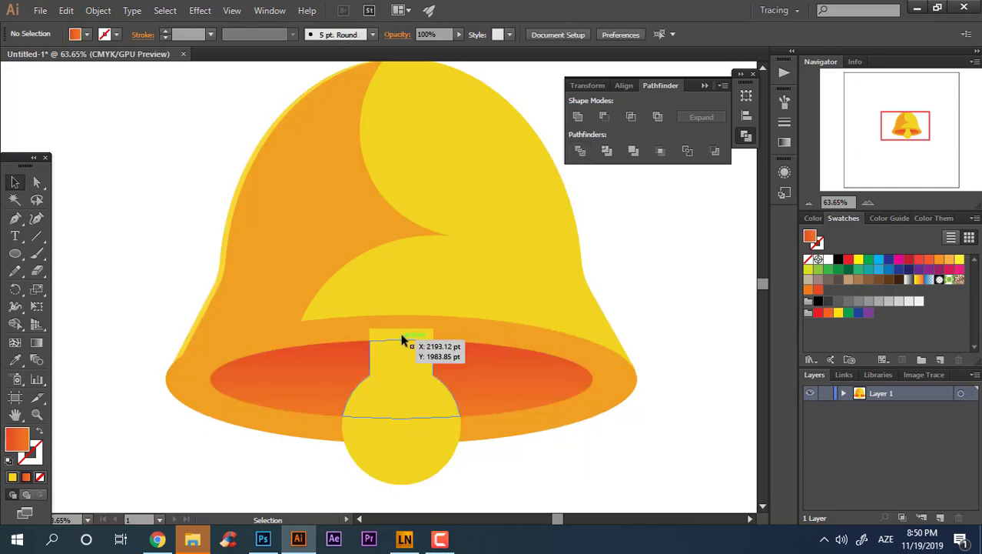
left_click(401, 335)
key("z")
left_click_drag(542, 461, 456, 377)
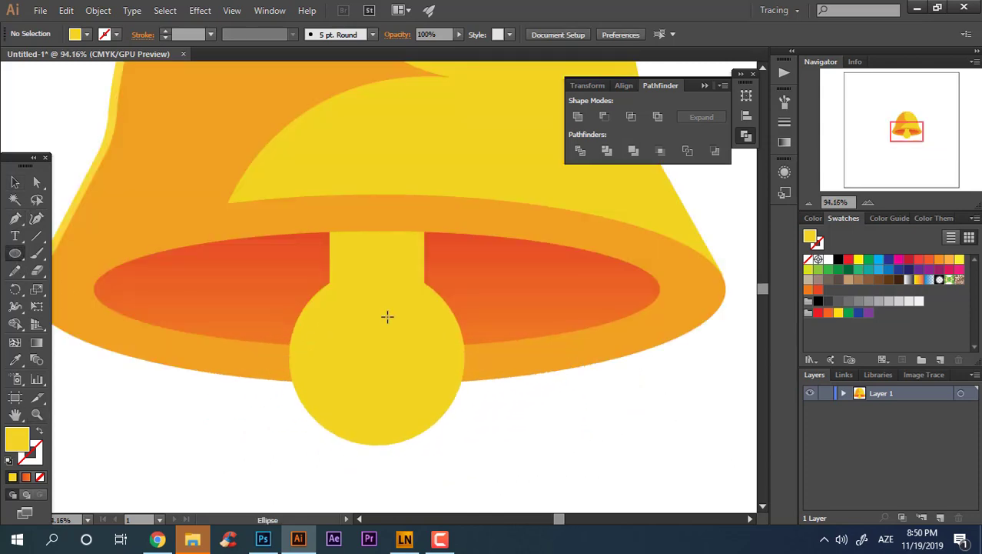
Step: Draw a small pale yellow (F2E086) highlight circle on the clapper ball
left_click_drag(409, 325, 422, 315)
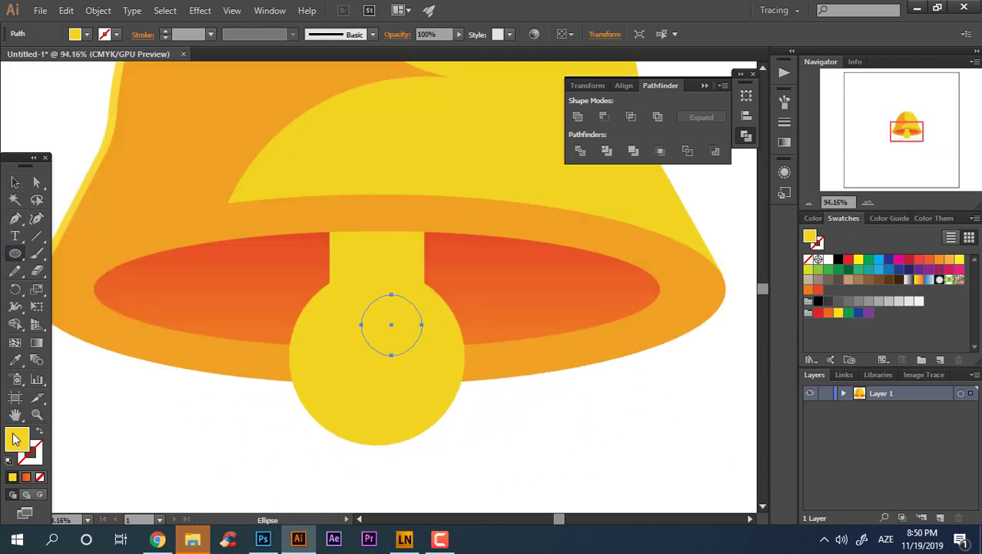
double_click(16, 438)
left_click_drag(465, 225, 408, 223)
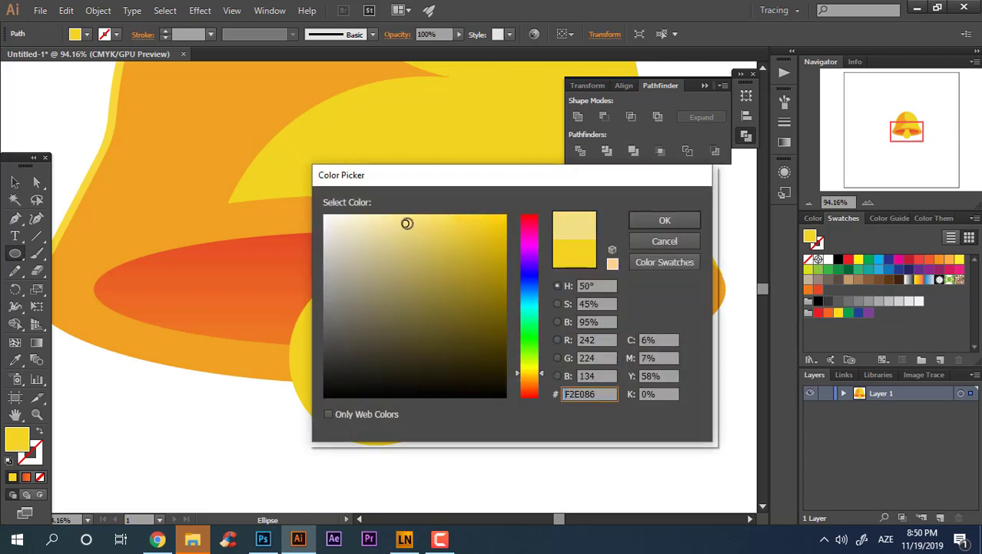
left_click(667, 221)
Step: Zoom out to the whole bell and place a copy of the highlight on its upper dome
key("v")
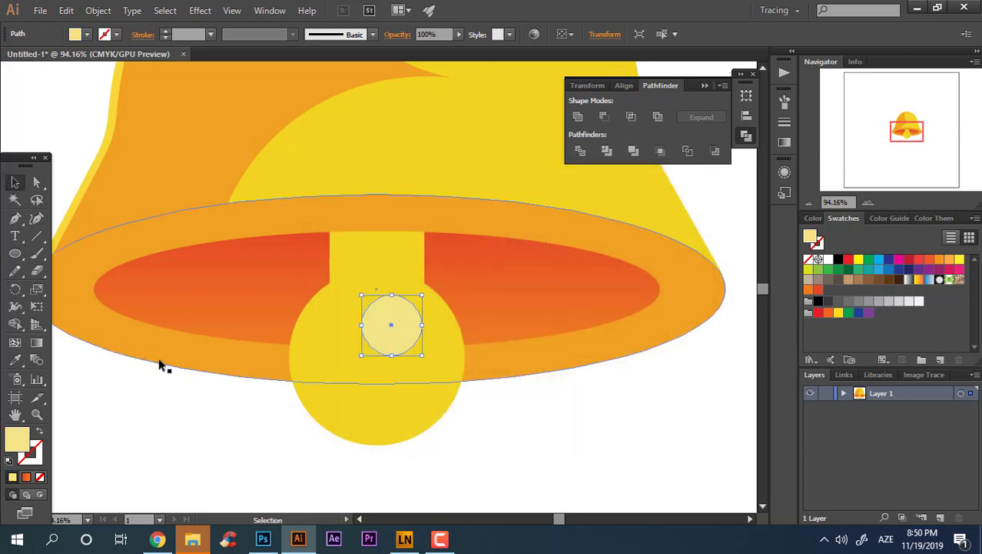
left_click(231, 433)
key("z")
mouse_move(322, 362)
left_mouse_down()
mouse_move(398, 394)
mouse_move(403, 220)
left_mouse_up()
left_click(398, 395)
left_click(15, 183)
Step: Draw a tall handle rectangle above the bell filled with brown BC8D73
left_click(528, 276)
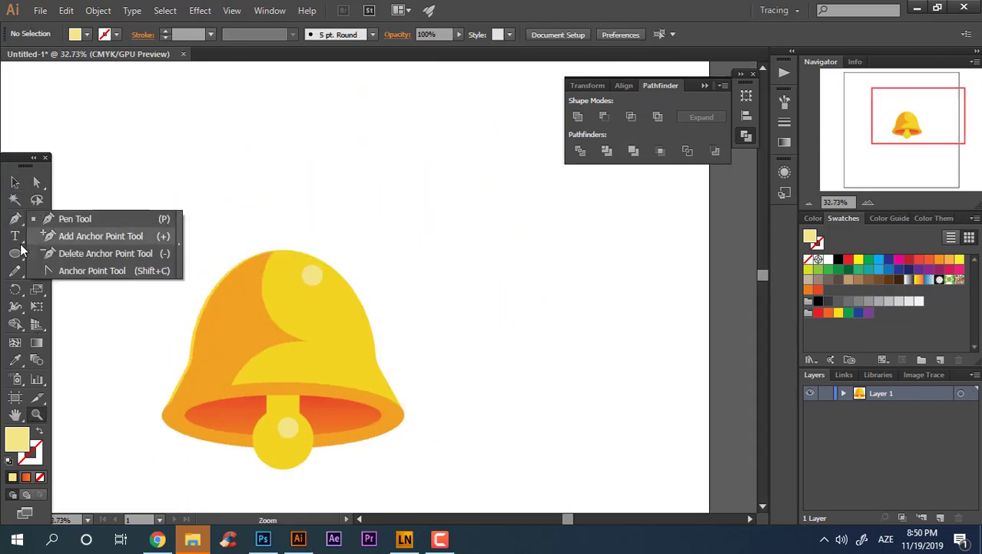
left_click(16, 253)
left_click(77, 259)
mouse_move(265, 80)
left_mouse_down()
mouse_move(342, 267)
mouse_move(299, 274)
left_mouse_up()
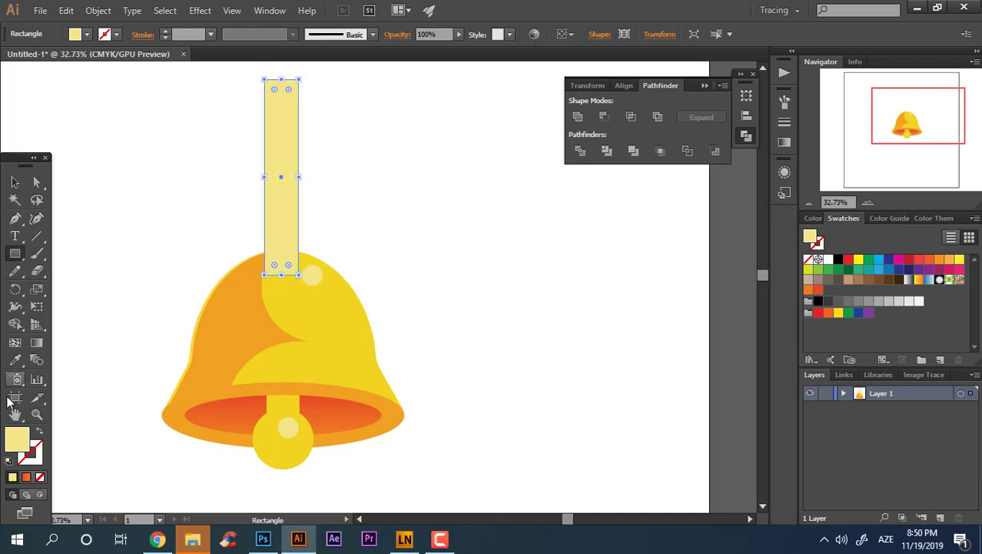
double_click(15, 441)
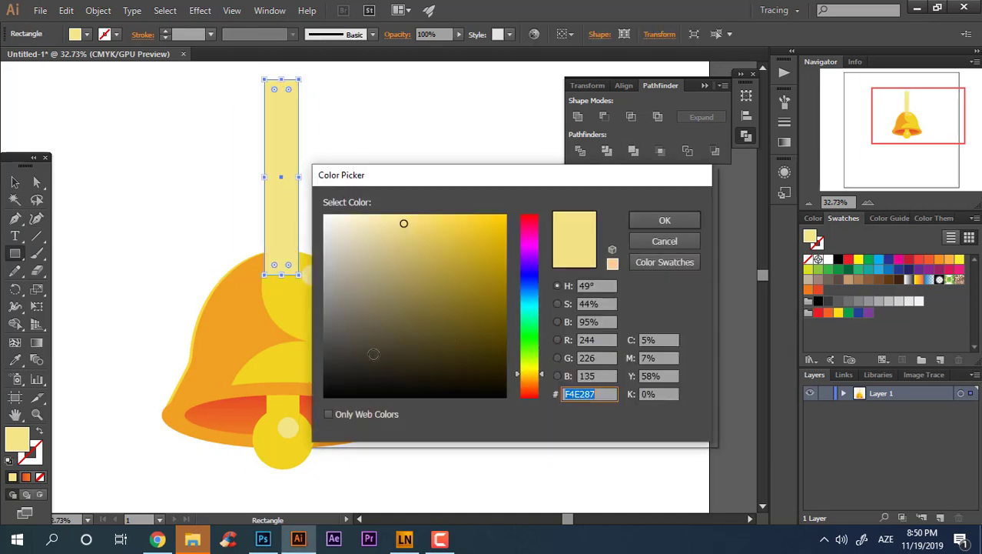
left_click(528, 387)
left_click_drag(417, 295, 395, 262)
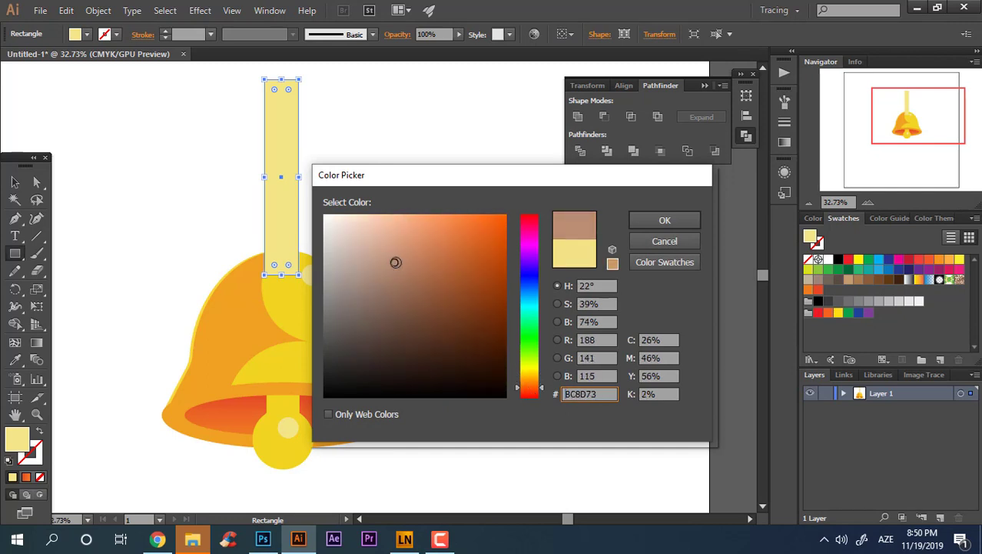
left_click(654, 222)
Step: Widen the handle's top anchors to taper it and round off its top corners
left_click(37, 181)
mouse_move(250, 103)
left_mouse_down()
mouse_move(315, 106)
mouse_move(311, 116)
mouse_move(253, 116)
left_mouse_up()
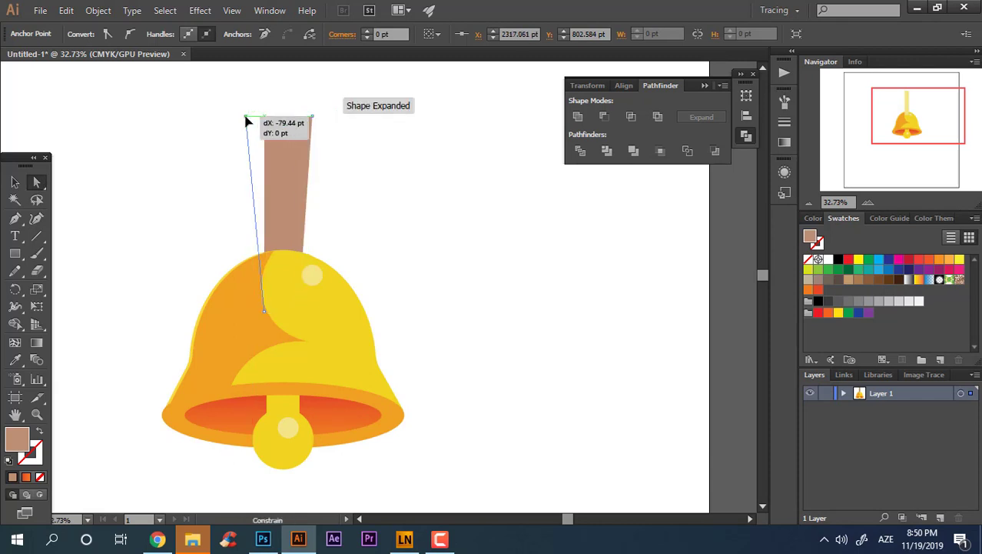
left_click_drag(459, 132, 230, 103)
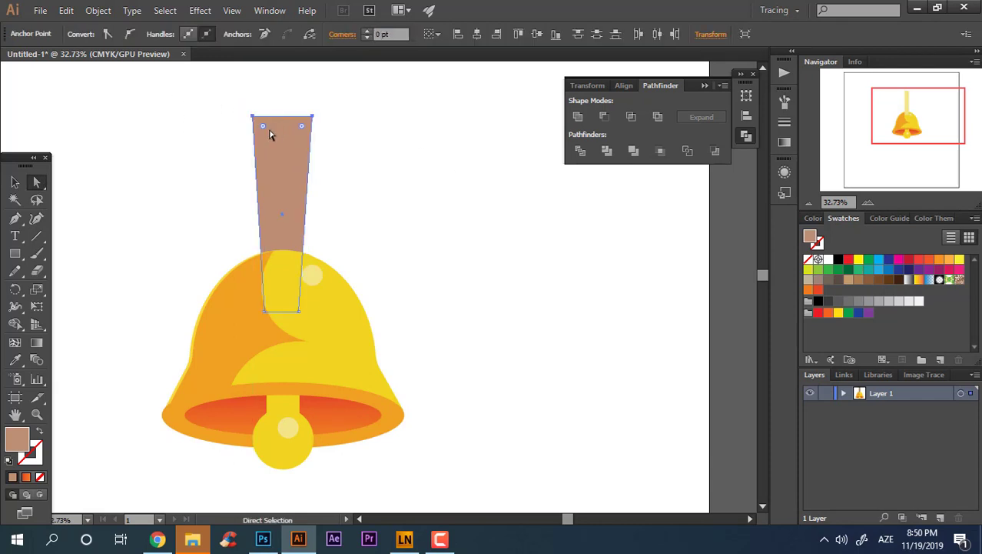
left_click_drag(282, 144, 303, 265)
Step: Duplicate the handle bar to the left, make it taller, and fill it darker brown A0725C
key("v")
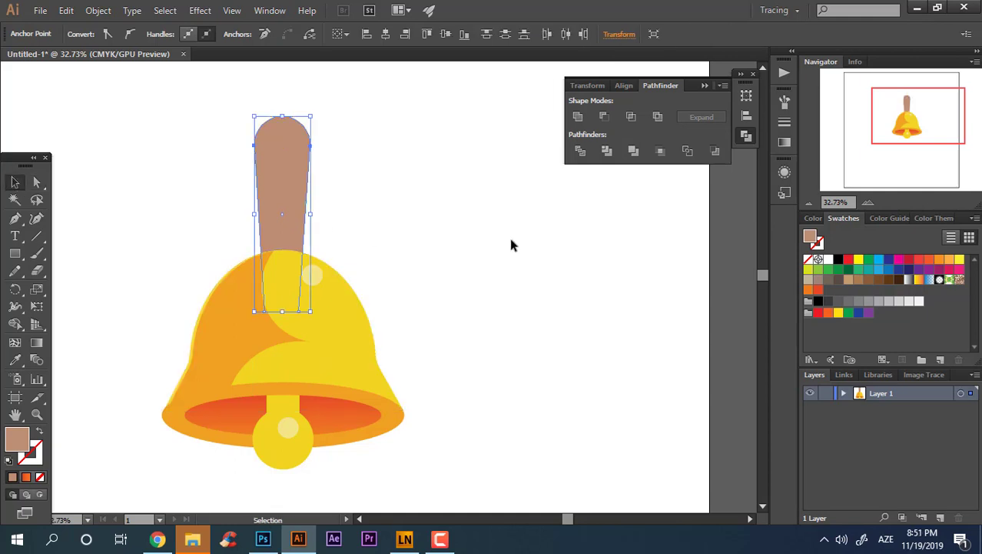
left_click(511, 241)
left_click_drag(293, 194, 261, 193)
left_click_drag(253, 116, 250, 66)
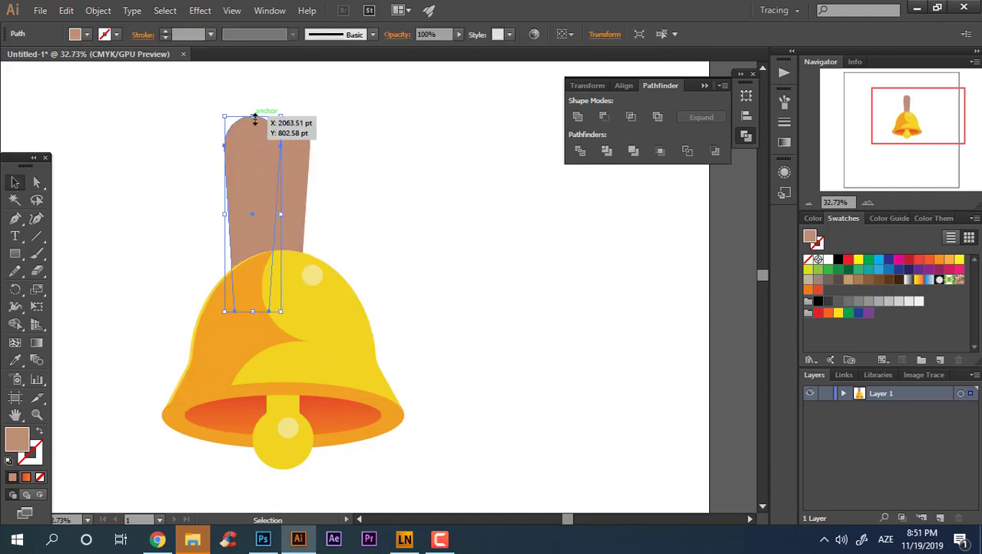
double_click(23, 452)
left_click(403, 280)
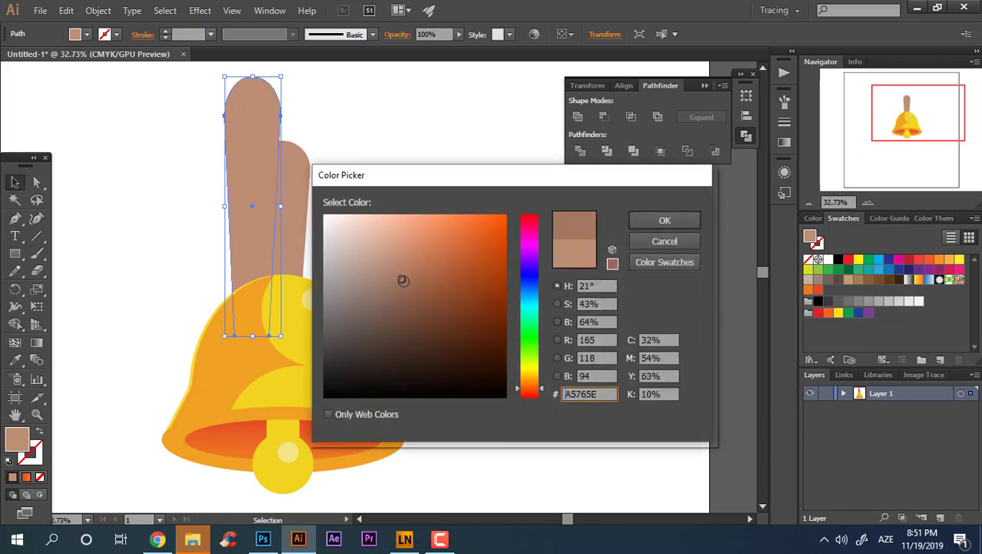
left_click(665, 221)
Step: Ungroup the two bars and align the dark half with the light half into one handle
left_click(296, 192, "shift")
right_click(206, 164)
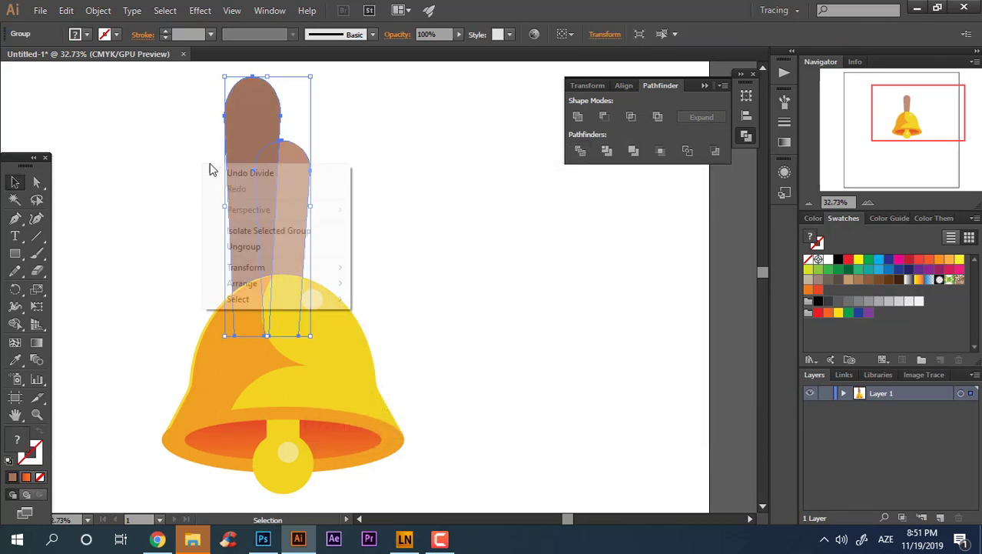
left_click(246, 254)
right_click(268, 123)
left_click(389, 204)
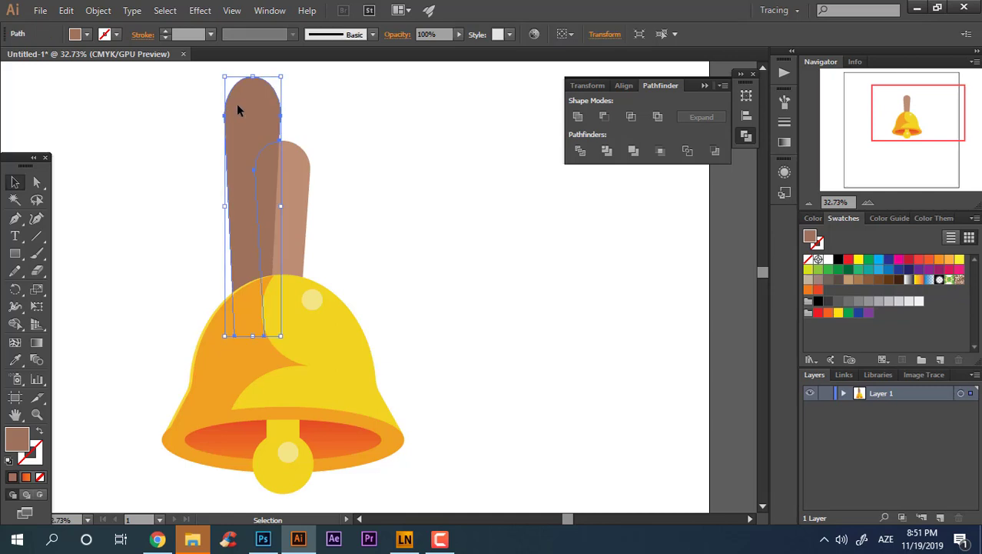
left_click_drag(228, 112, 258, 173)
key("z")
left_click_drag(531, 356, 543, 361)
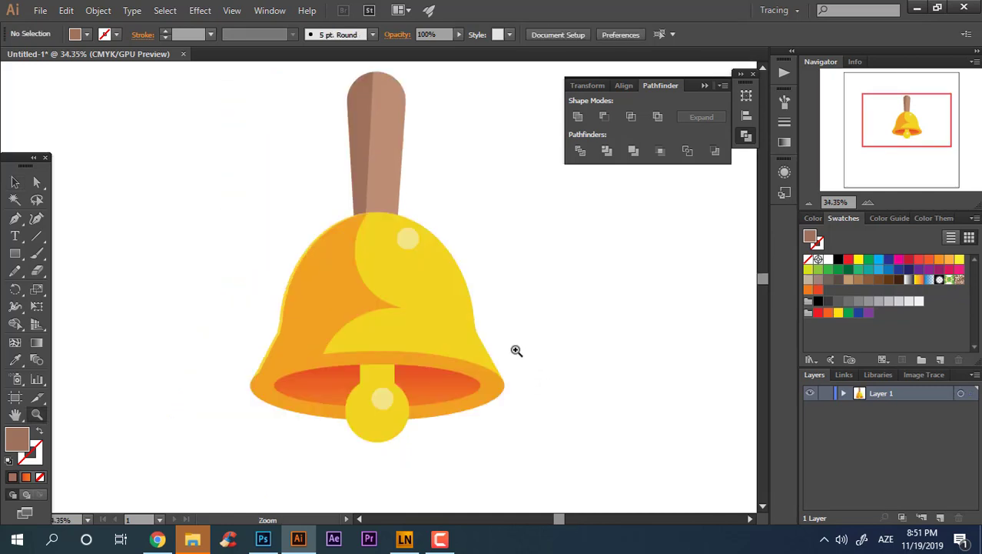
left_click(515, 352, "alt")
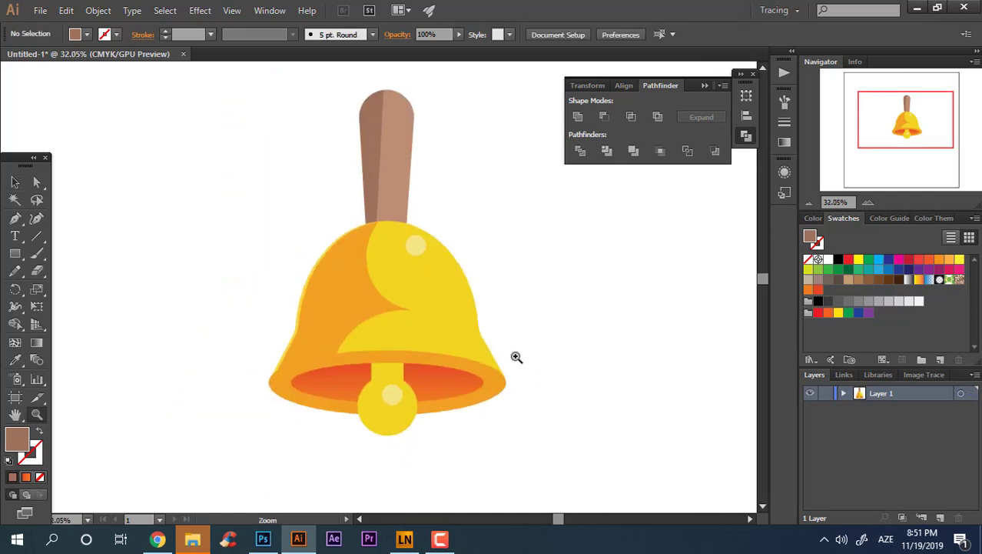